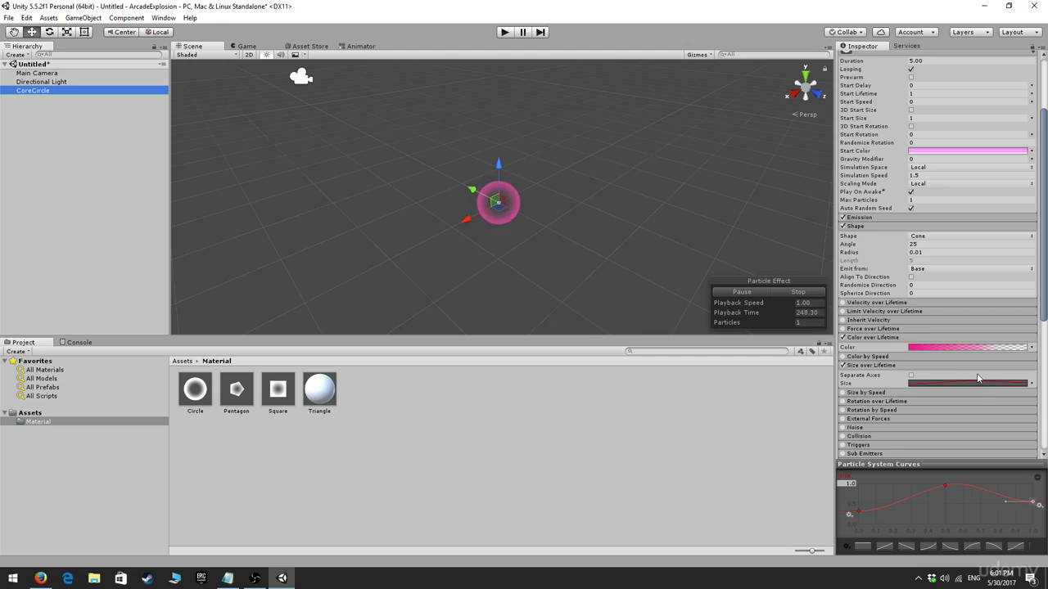
pyautogui.scroll(3, 976, 373)
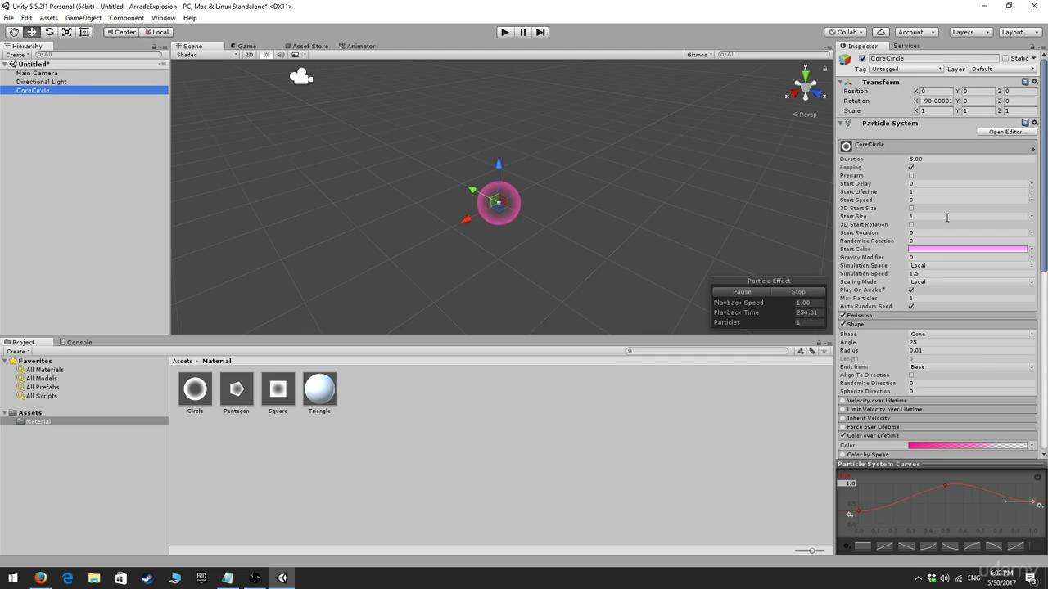
pyautogui.scroll(-10, 953, 235)
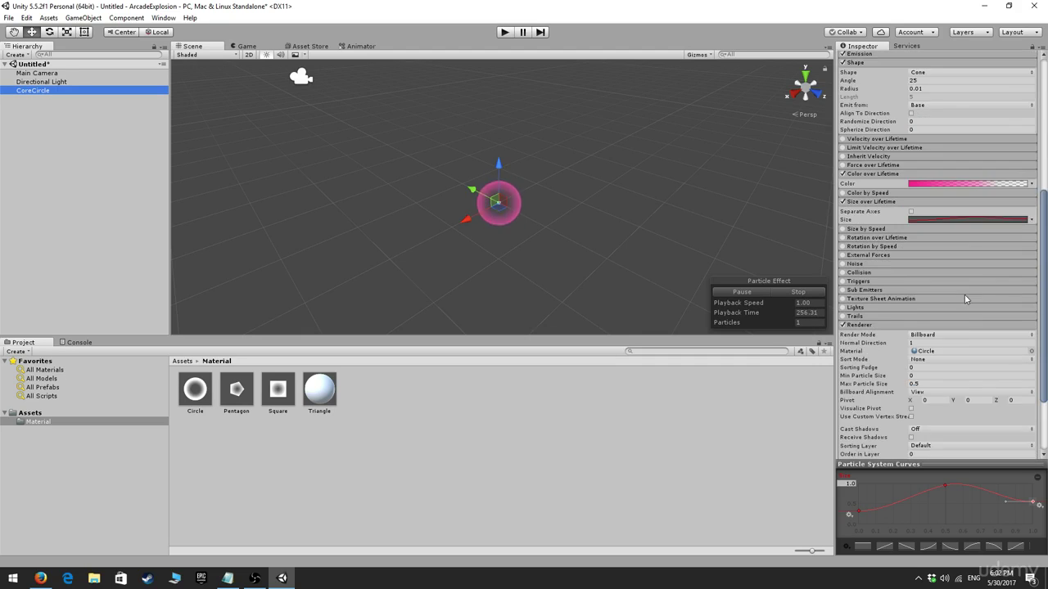
pyautogui.scroll(9, 968, 306)
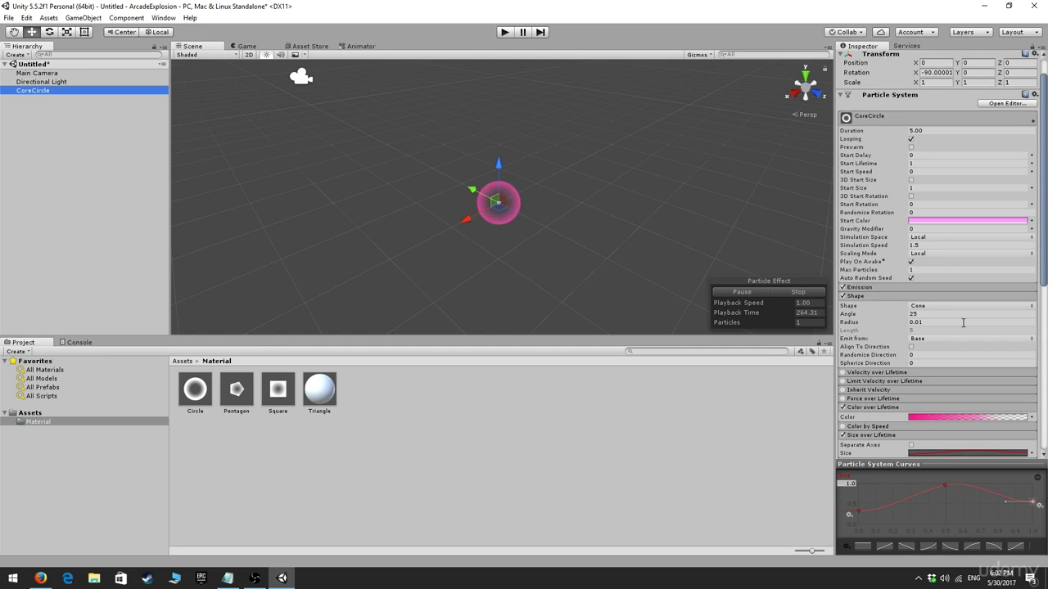
# Create a new particle system in the scene and name it PostEffectCircle.
pyautogui.click(62, 123)
pyautogui.rightClick(57, 123)
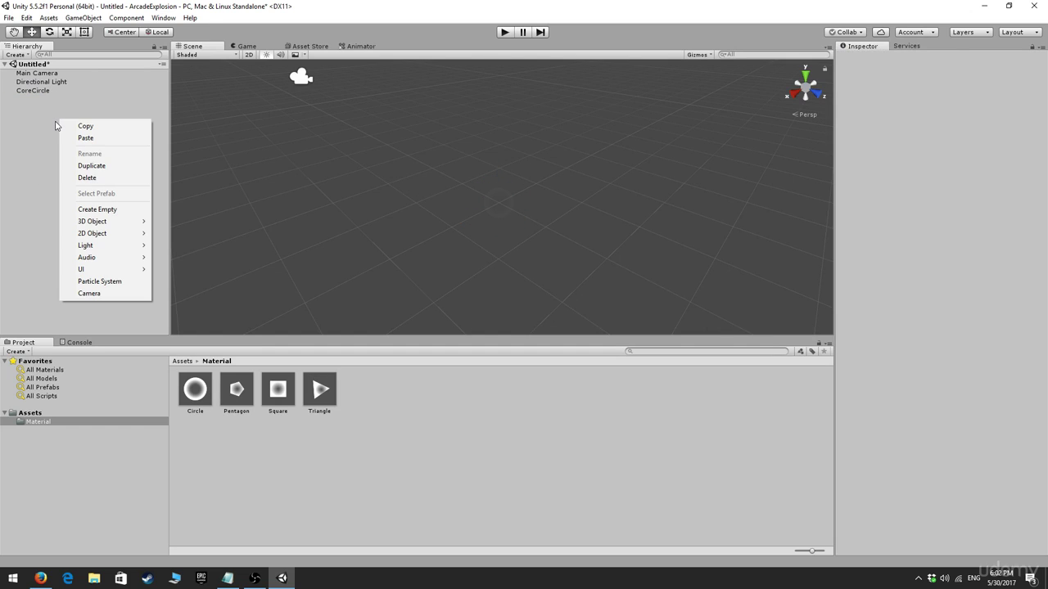
pyautogui.click(125, 282)
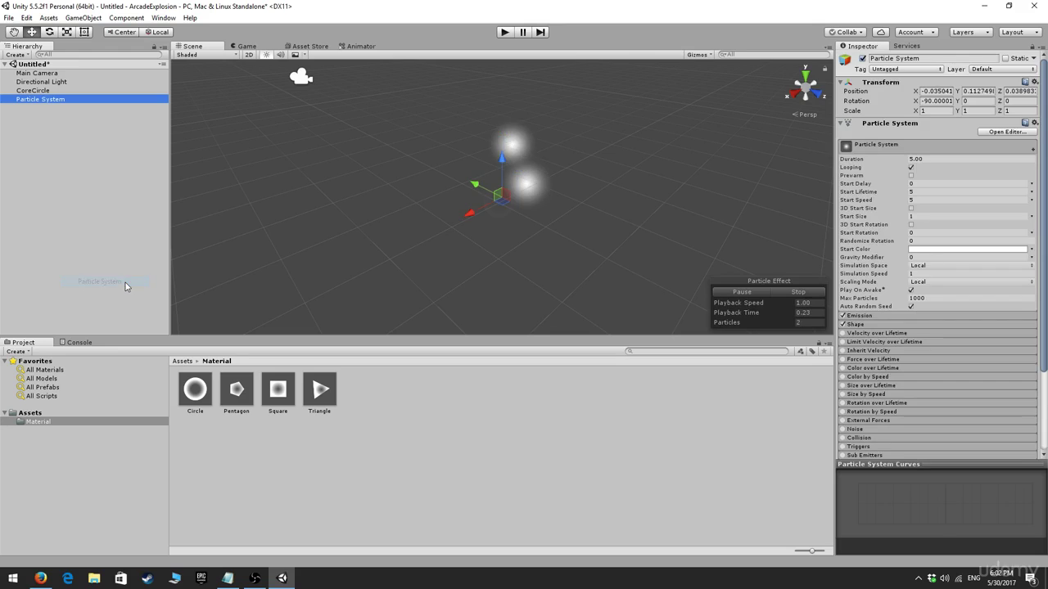
pyautogui.click(53, 99)
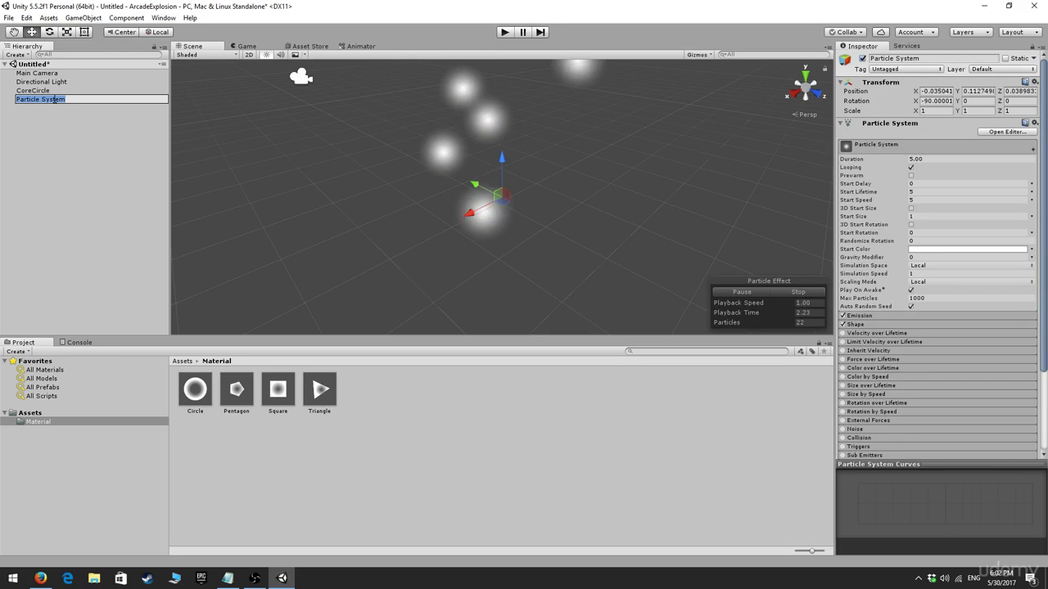
pyautogui.write('P')
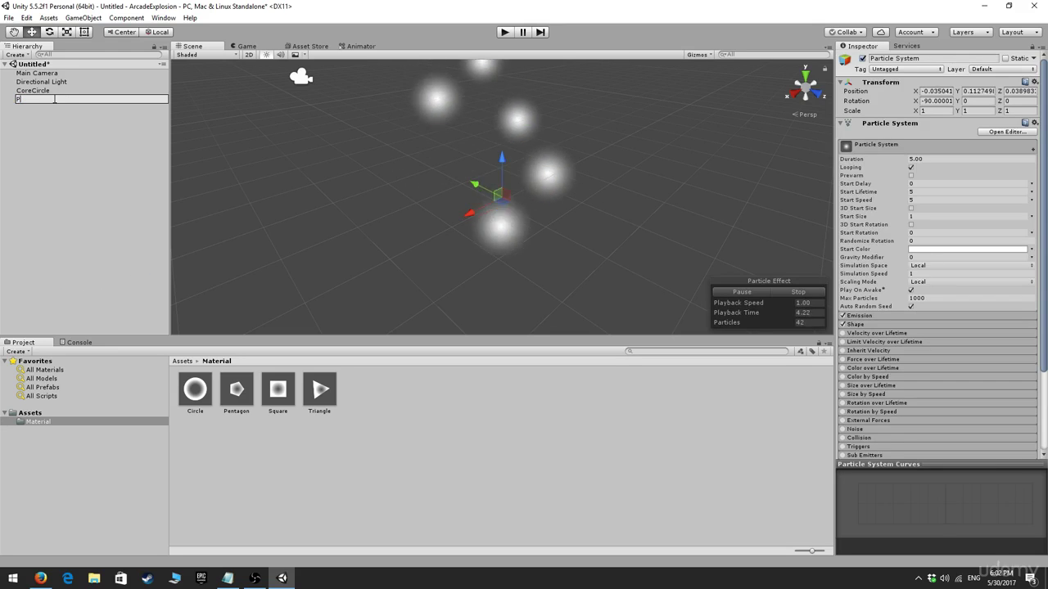
pyautogui.write('ostEffect')
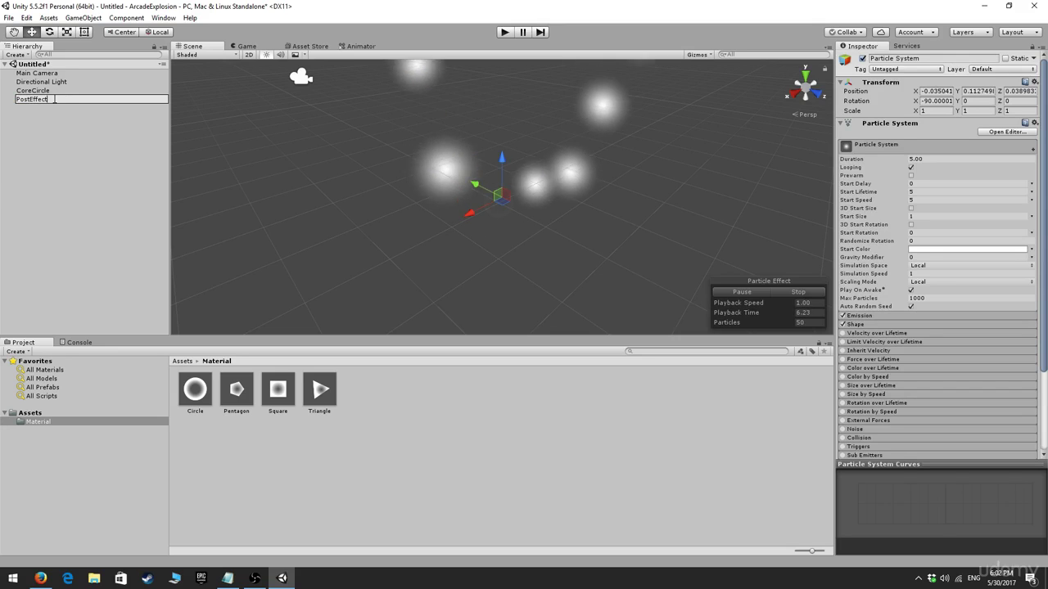
pyautogui.write('Circle')
pyautogui.press('Return')
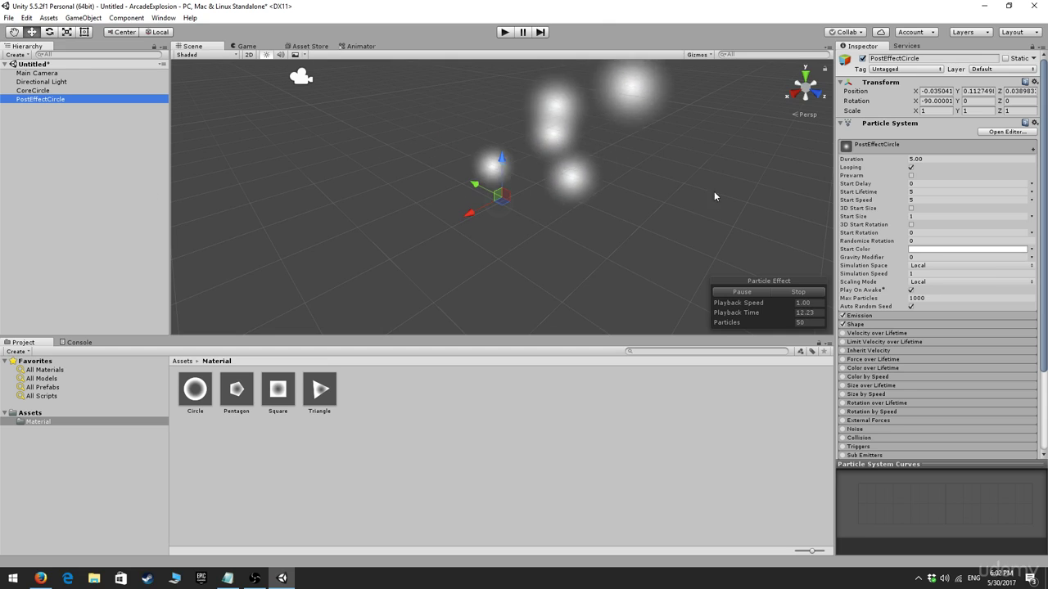
# Set PostEffectCircle's Start Speed to 0, Max Particles to 1 and Start Lifetime to 1.
pyautogui.scroll(-2, 622, 263)
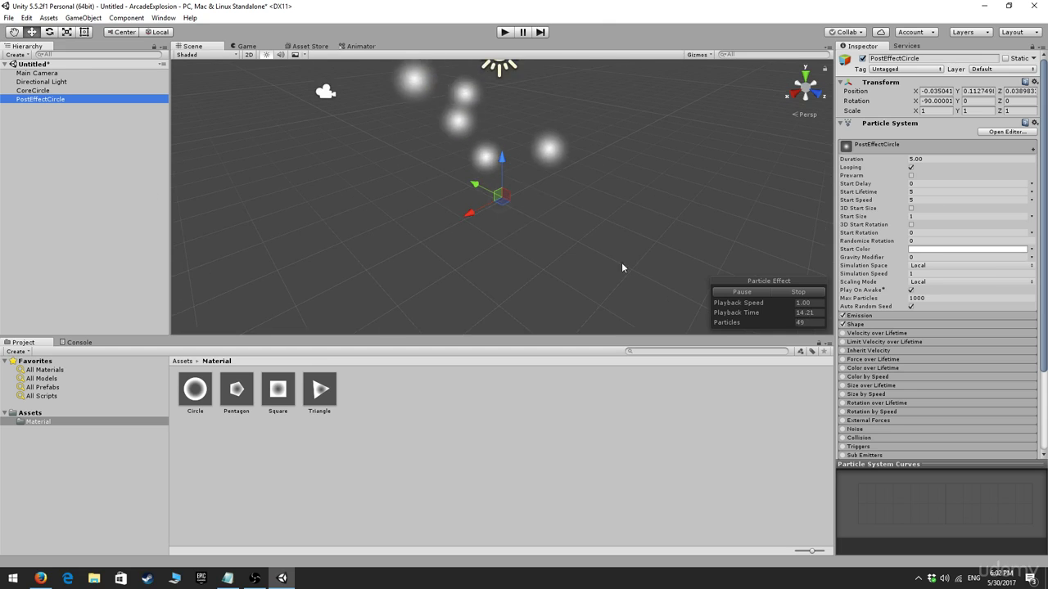
pyautogui.click(949, 200)
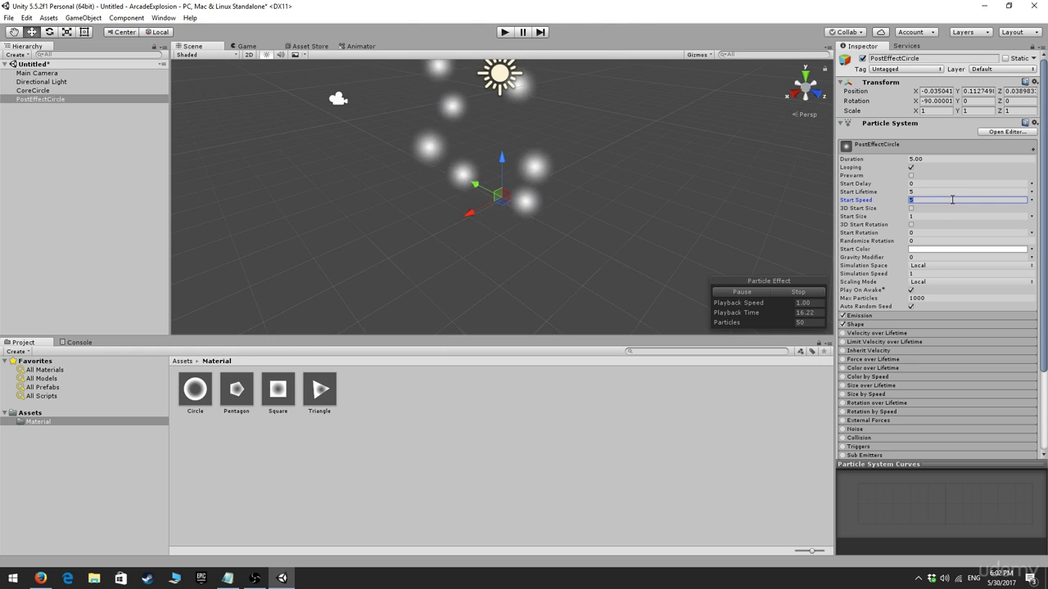
pyautogui.write('0')
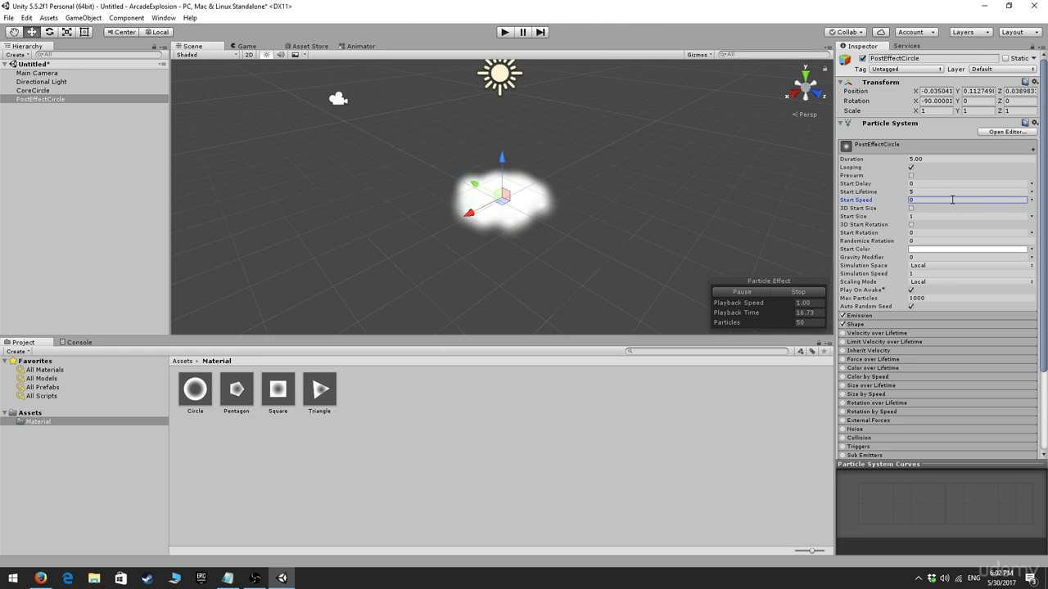
pyautogui.click(955, 297)
pyautogui.doubleClick(955, 297)
pyautogui.write('1')
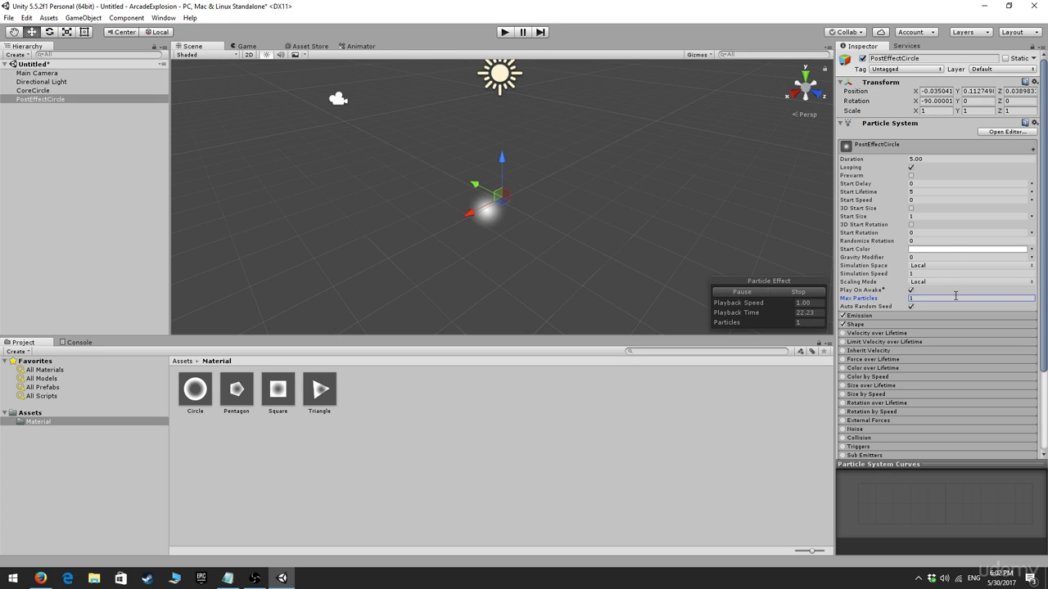
pyautogui.doubleClick(936, 191)
pyautogui.write('1')
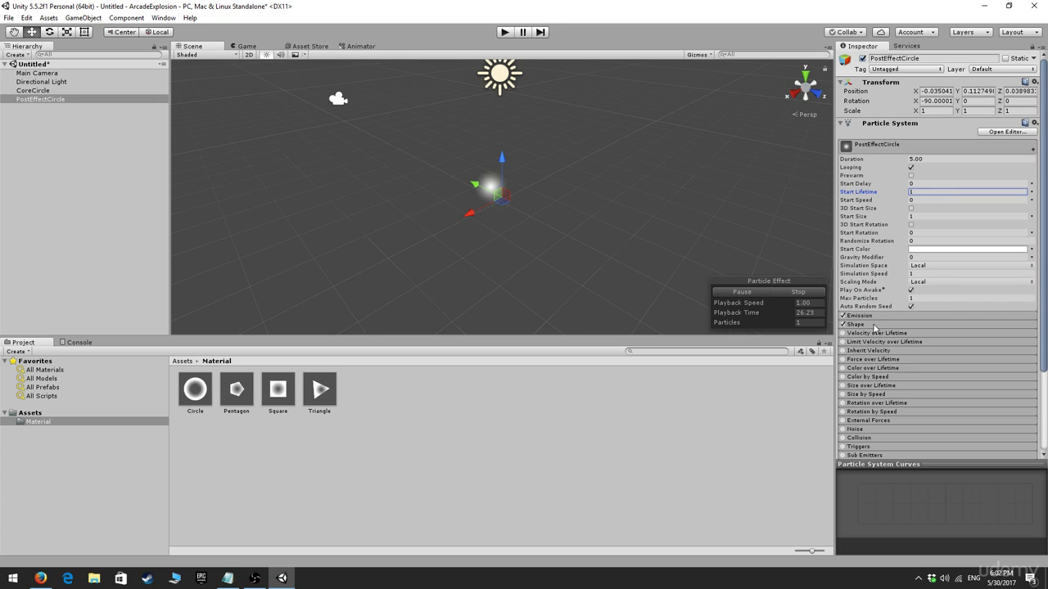
# Expand the Emission and Shape modules and set the cone shape's radius to 0.01.
pyautogui.click(874, 318)
pyautogui.click(873, 365)
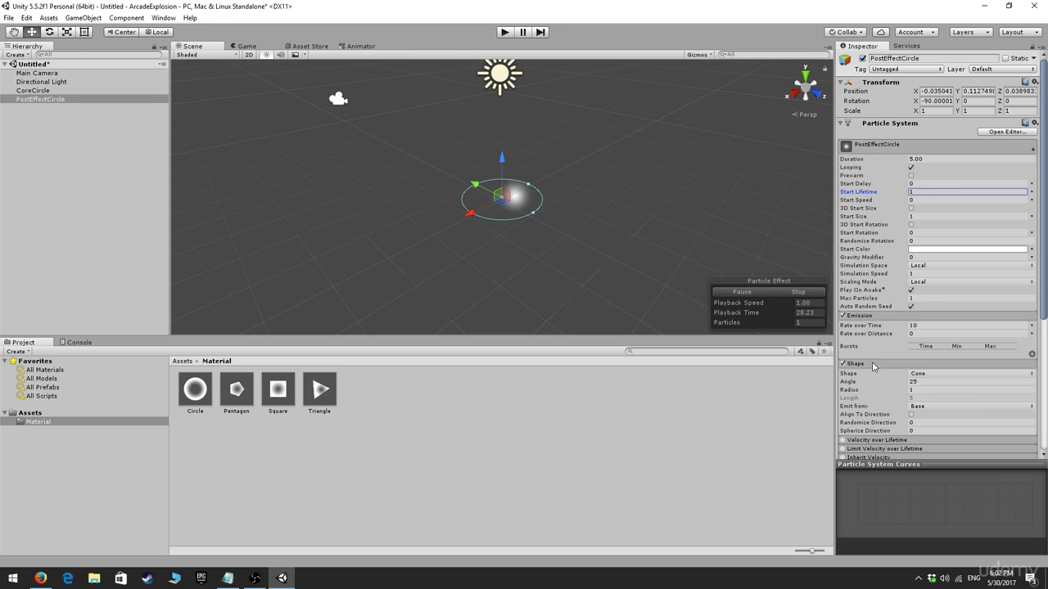
pyautogui.doubleClick(949, 390)
pyautogui.write('0')
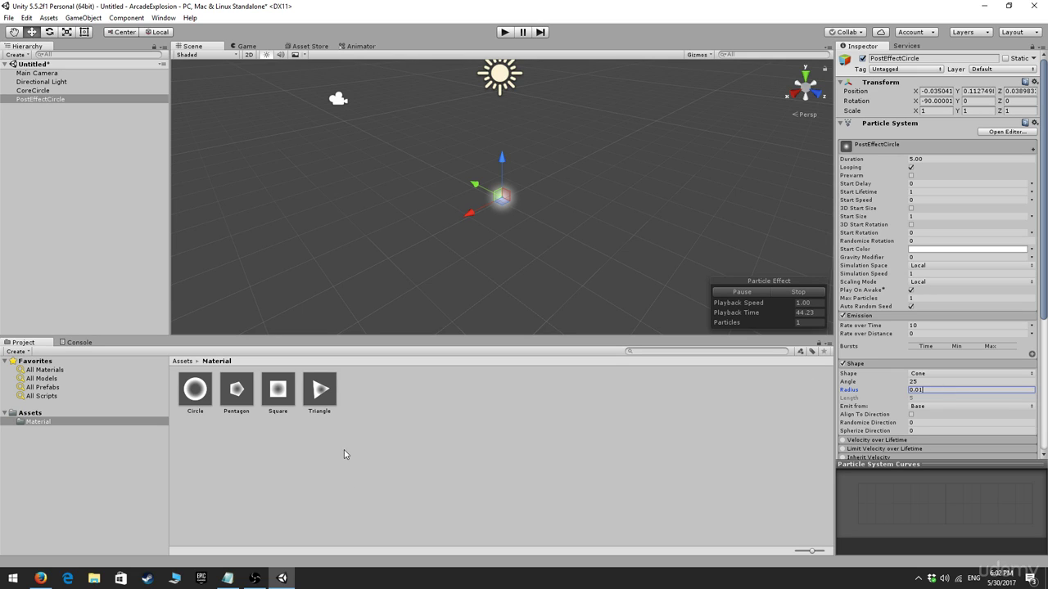
# Apply the Circle material to PostEffectCircle and set its Start Size to 2.5.
pyautogui.moveTo(198, 388); pyautogui.dragTo(59, 103)
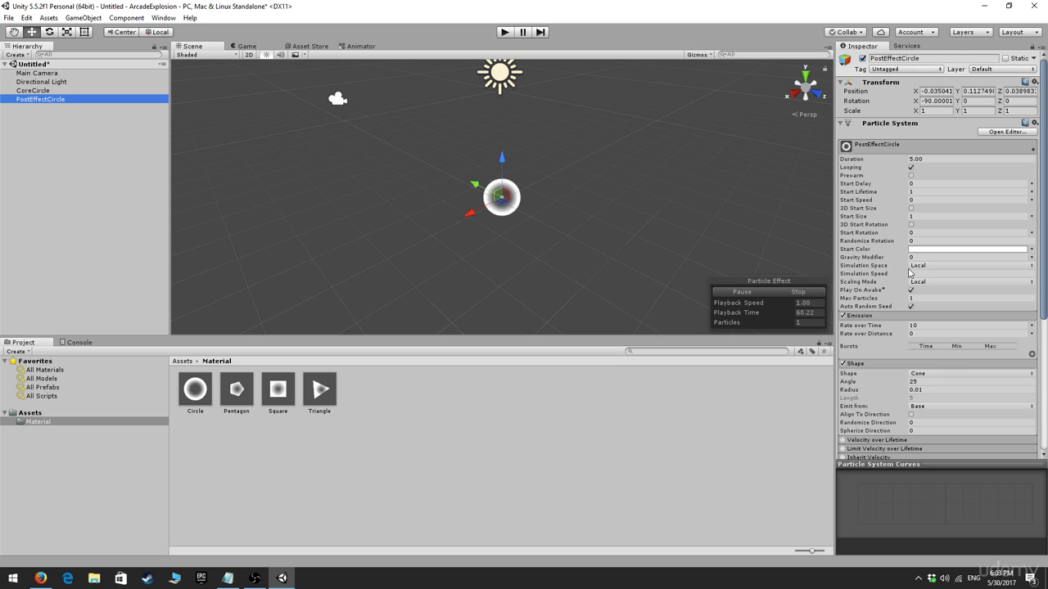
pyautogui.click(942, 216)
pyautogui.write('2.5')
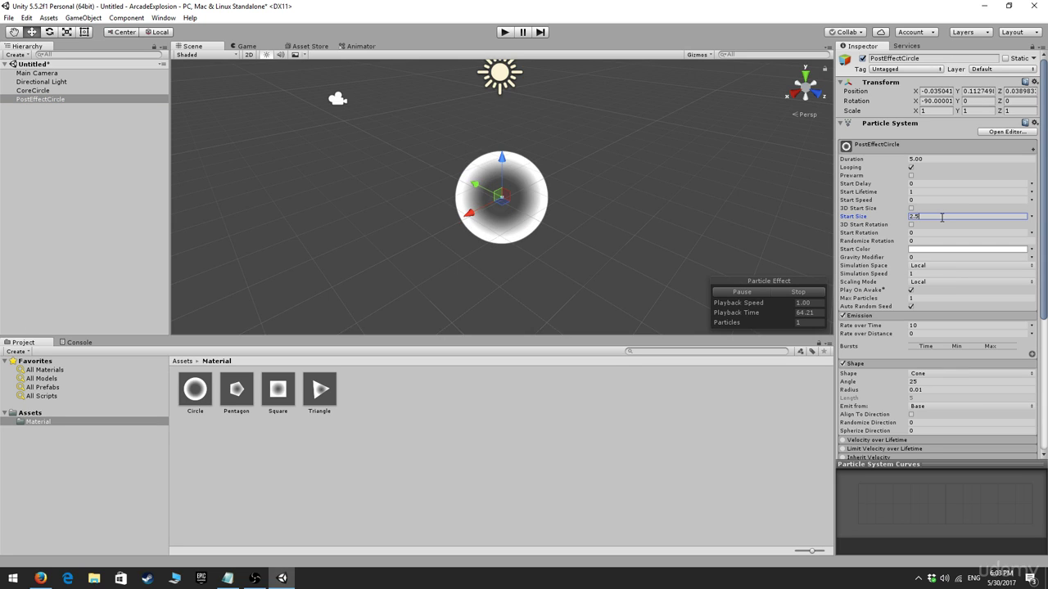
# Enable Size over Lifetime and set the size curve's maximum value to 2.5.
pyautogui.scroll(-5, 962, 306)
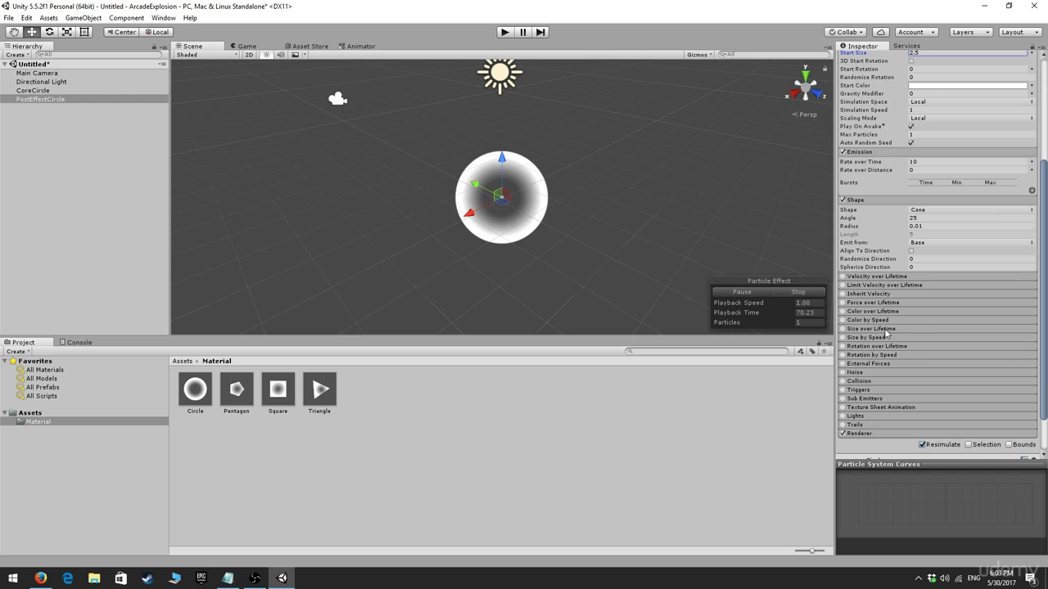
pyautogui.click(843, 329)
pyautogui.click(868, 329)
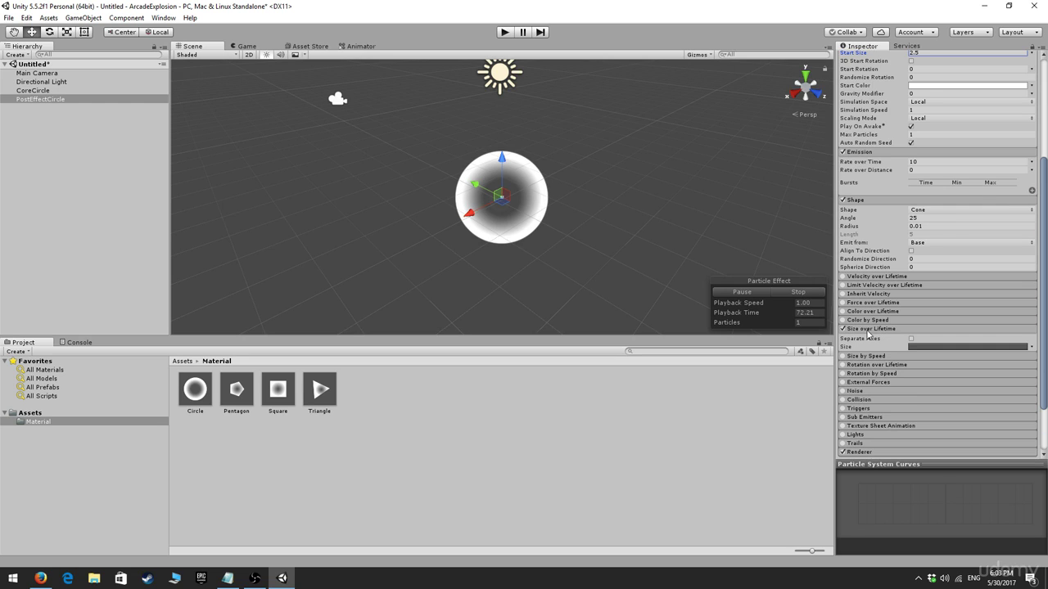
pyautogui.click(938, 347)
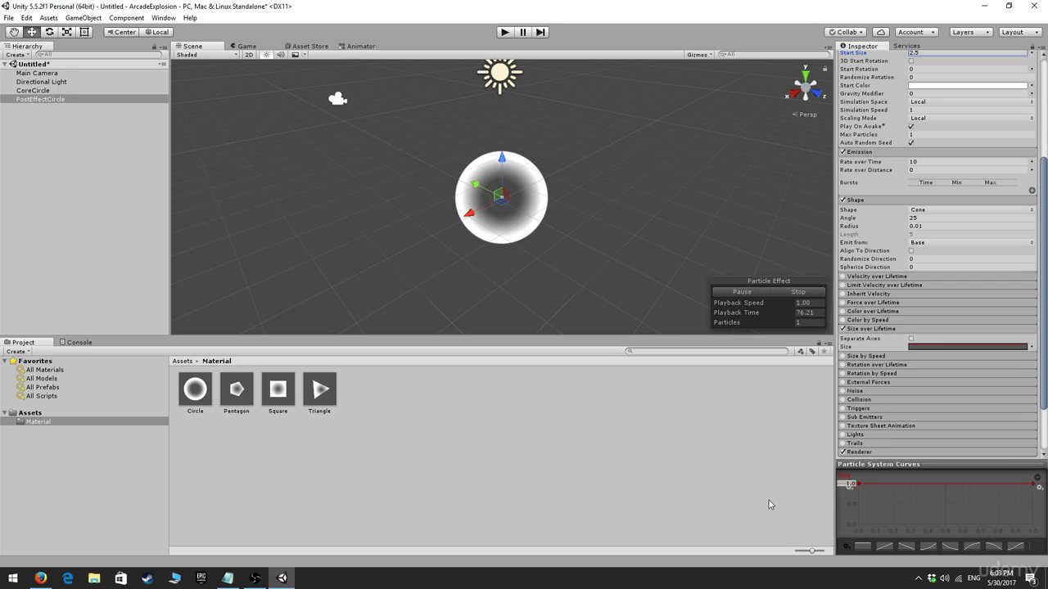
pyautogui.click(851, 488)
pyautogui.click(851, 485)
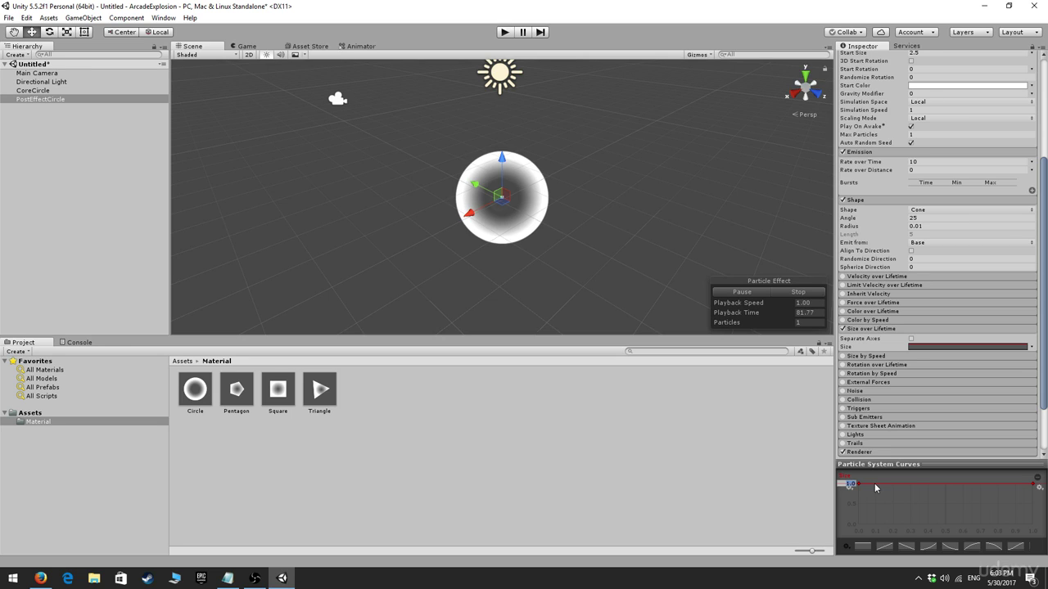
pyautogui.write('2')
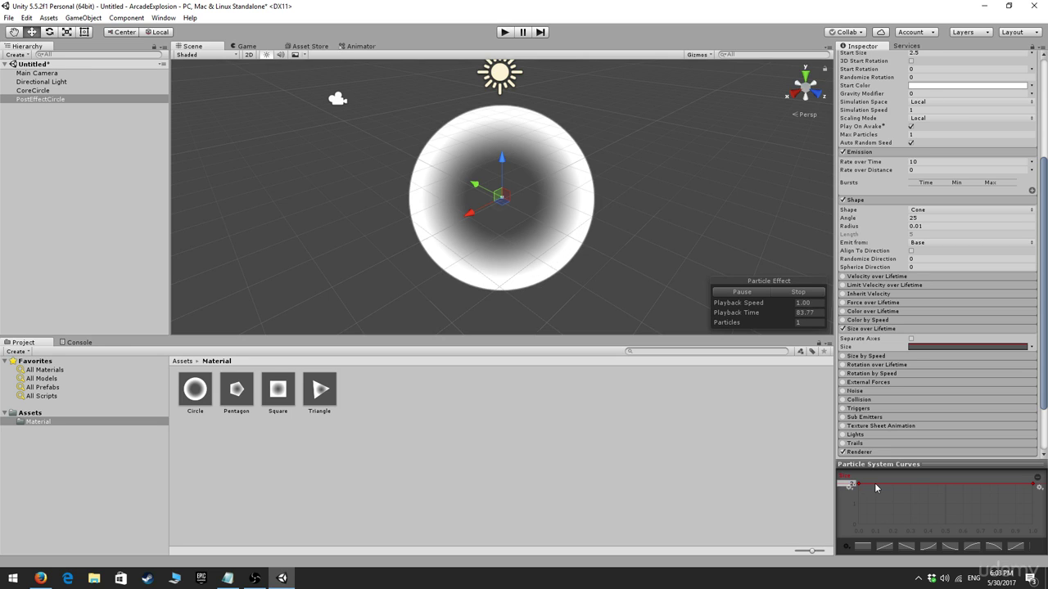
pyautogui.write('.5')
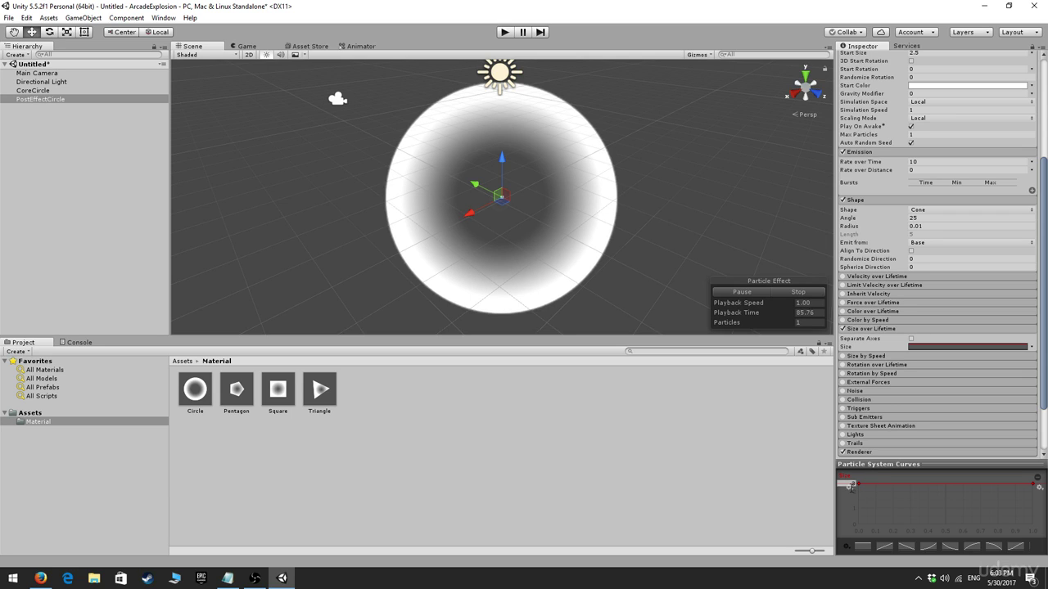
pyautogui.click(852, 487)
pyautogui.click(852, 485)
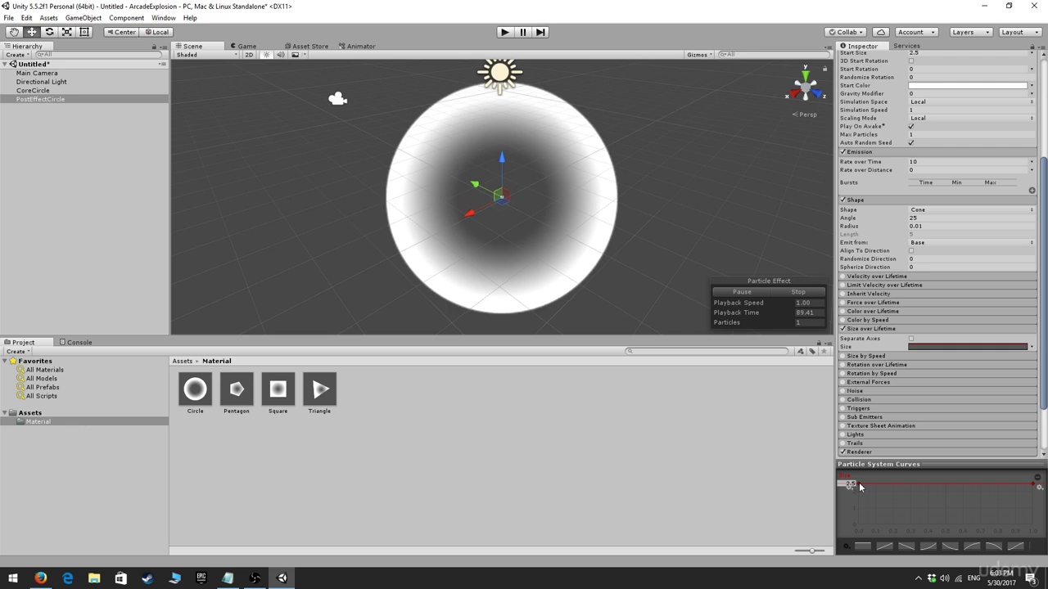
# Reshape the size curve to start low at time 0 and rise to just below the maximum at the end.
pyautogui.moveTo(858, 485); pyautogui.dragTo(860, 512)
pyautogui.moveTo(1032, 483); pyautogui.dragTo(1027, 490)
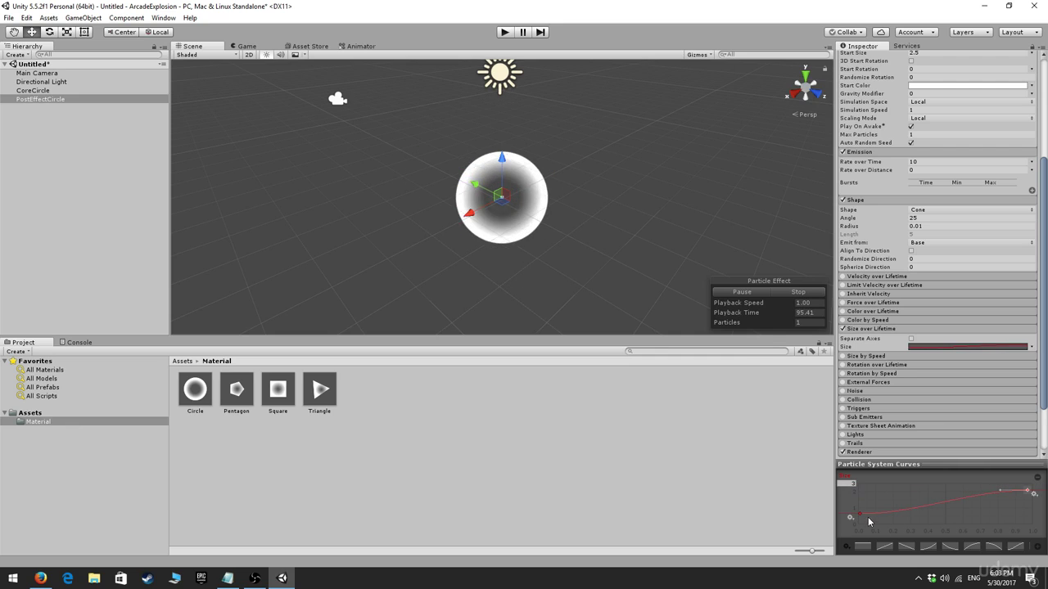
pyautogui.moveTo(860, 517); pyautogui.dragTo(857, 517)
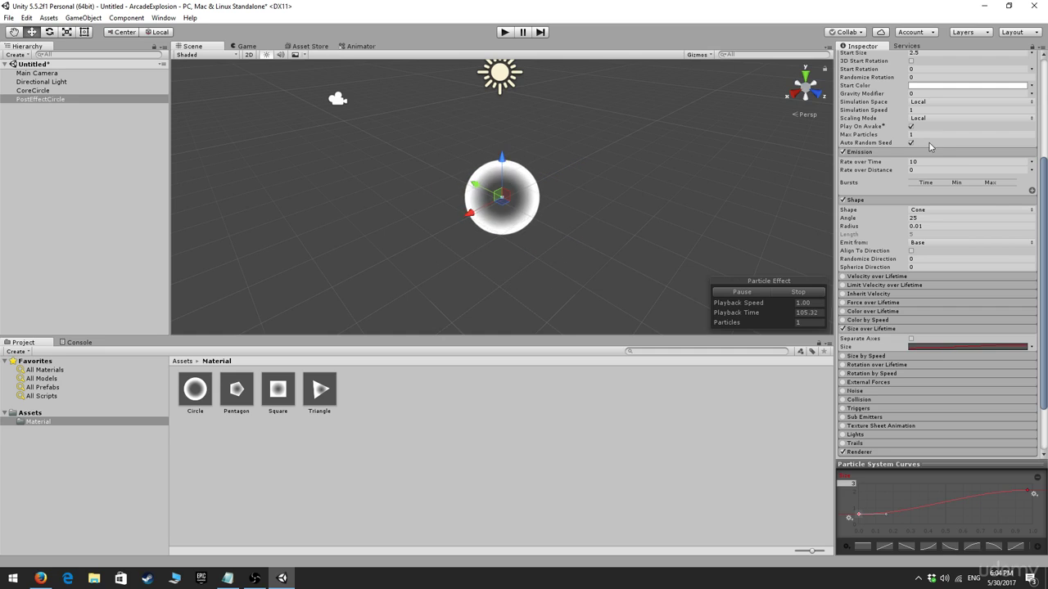
# Set PostEffectCircle's Simulation Speed to 2 and collapse the Emission and Shape modules.
pyautogui.scroll(4, 964, 246)
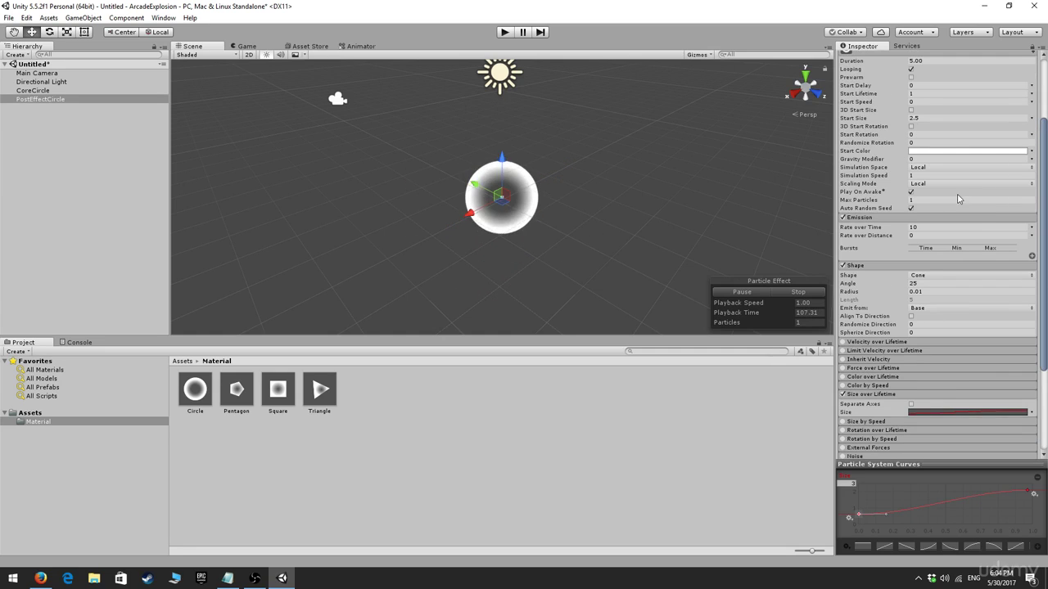
pyautogui.click(947, 175)
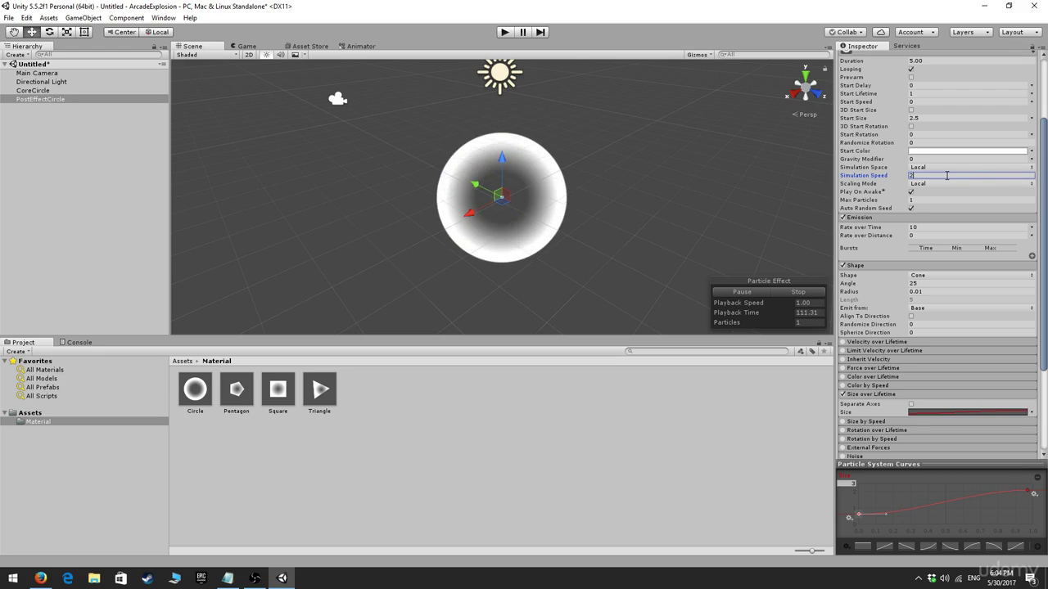
pyautogui.scroll(-1, 982, 327)
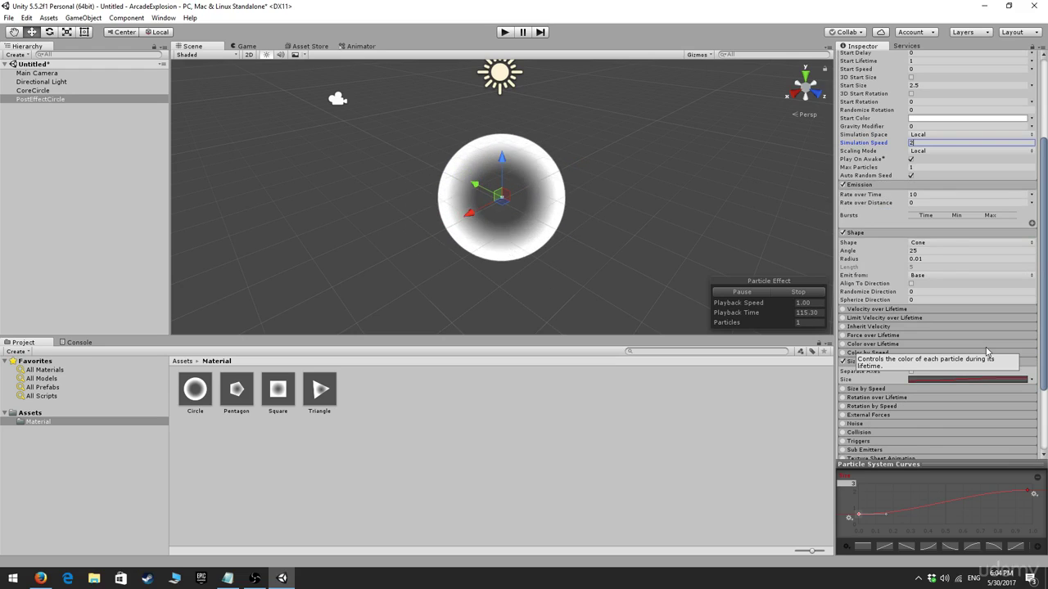
pyautogui.scroll(-2, 978, 352)
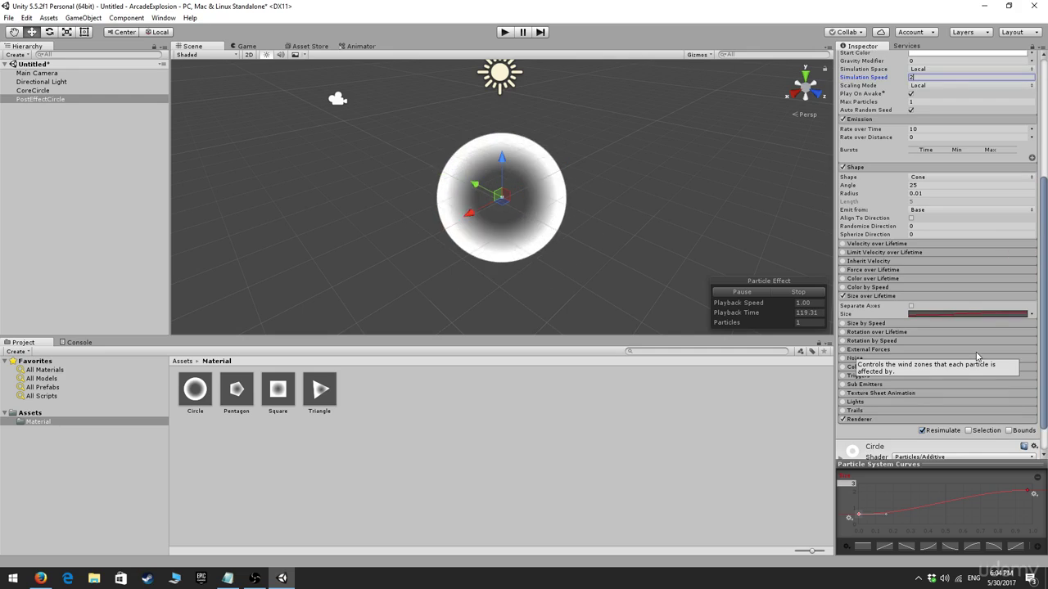
pyautogui.click(875, 167)
pyautogui.click(877, 154)
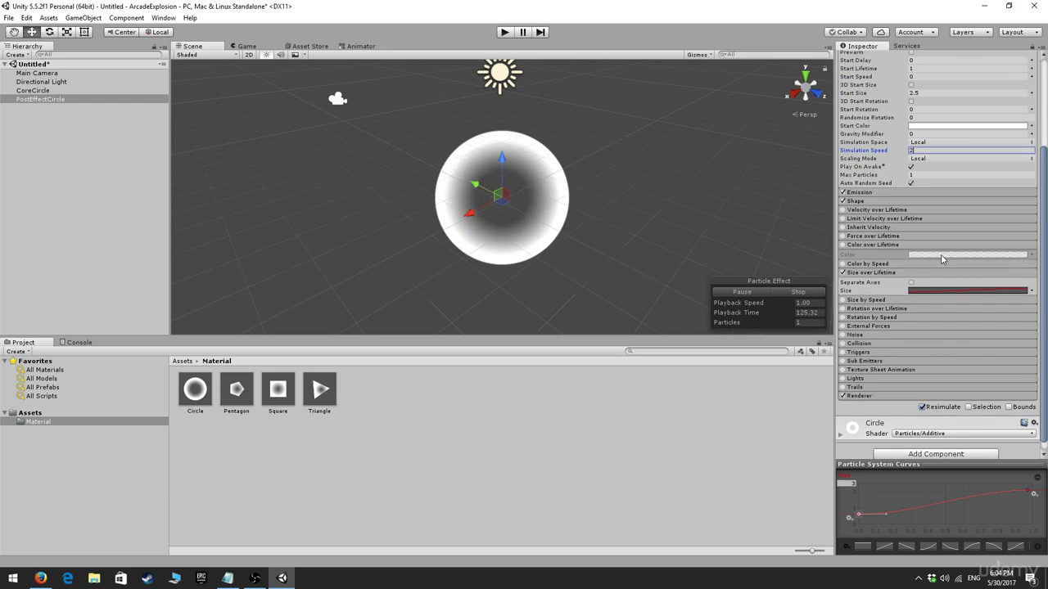
# Enable Color over Lifetime and apply the second gradient preset, orange fading to transparent.
pyautogui.click(843, 245)
pyautogui.click(971, 255)
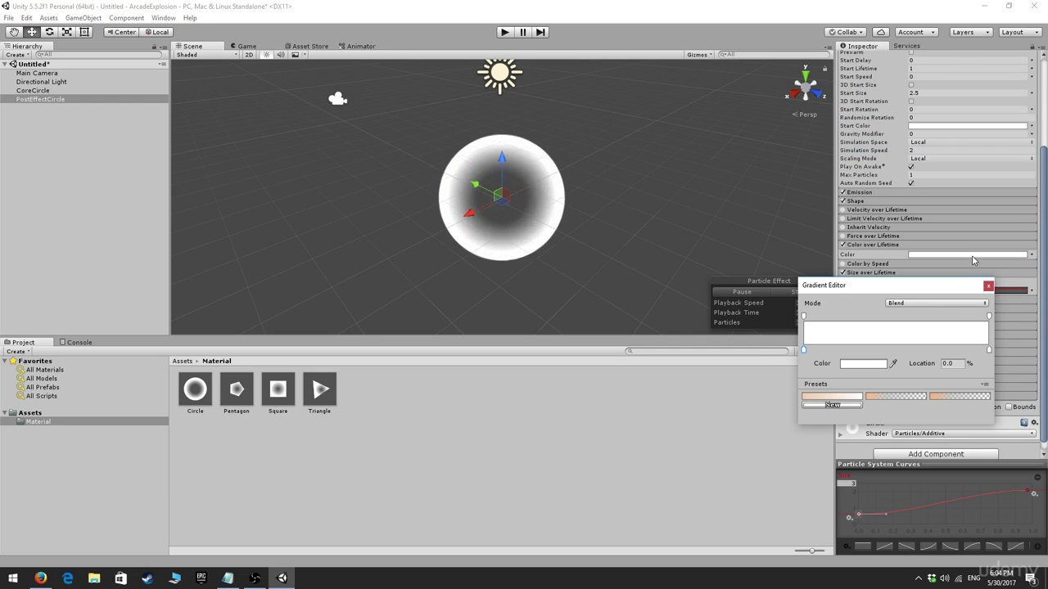
pyautogui.click(900, 397)
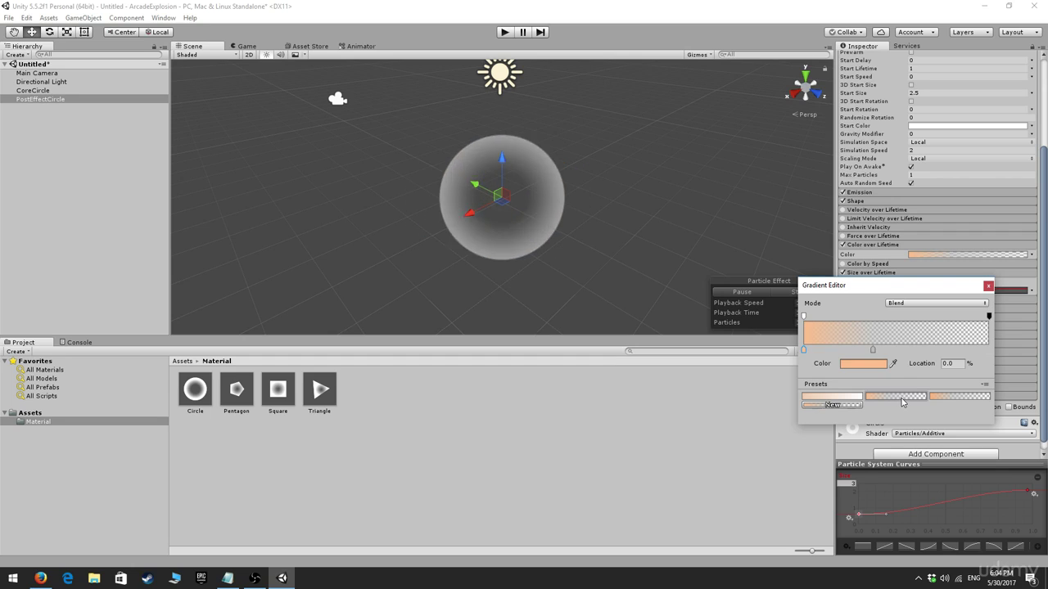
# Set the start color of PostEffectCircle's Color over Lifetime gradient to pink FF118D.
pyautogui.doubleClick(803, 351)
pyautogui.moveTo(659, 330); pyautogui.dragTo(651, 334)
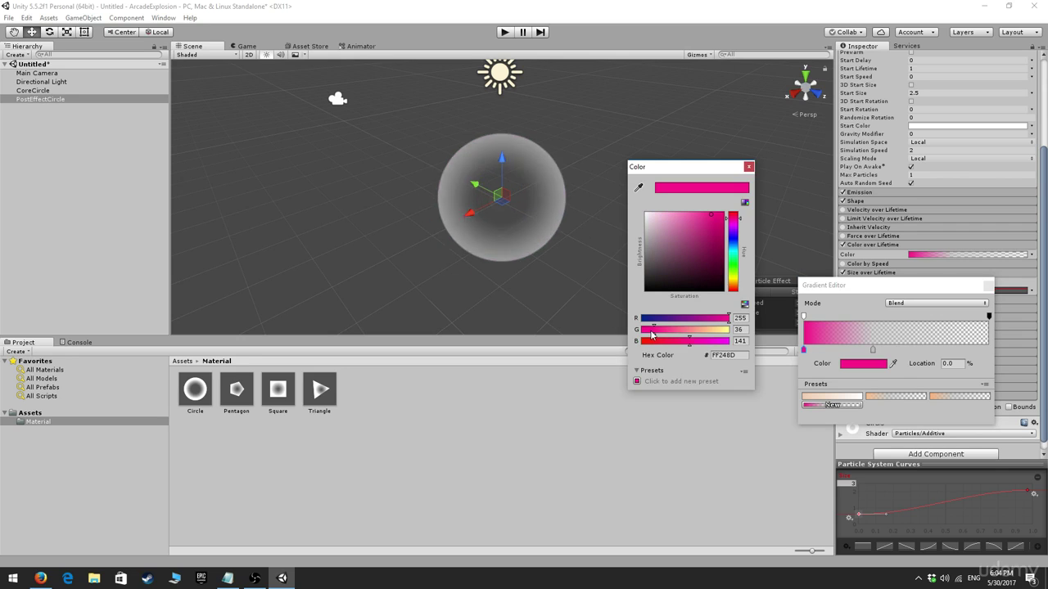
pyautogui.click(646, 333)
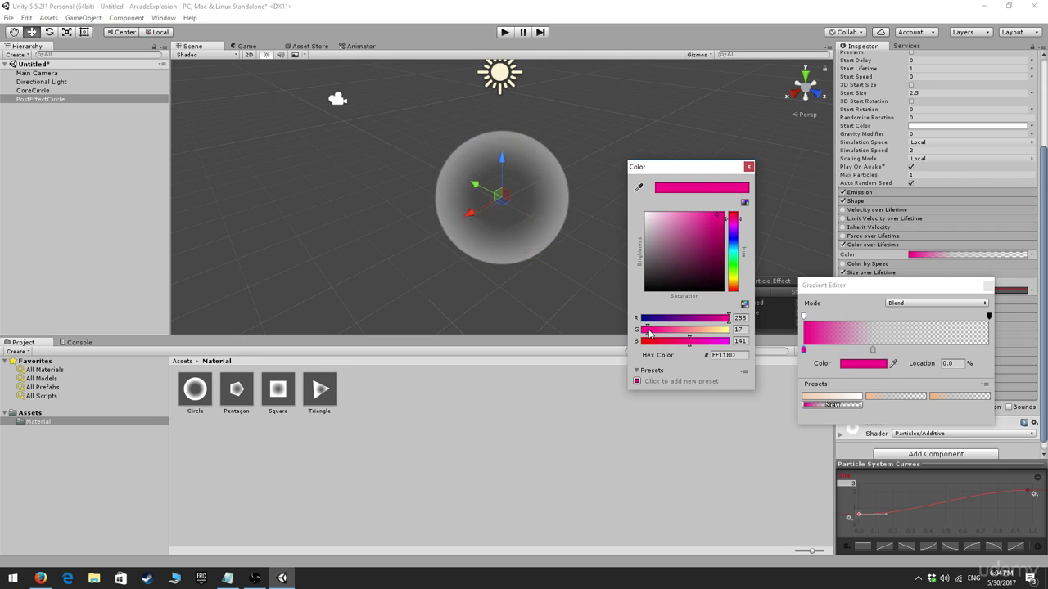
pyautogui.click(748, 166)
# Set PostEffectCircle's Start Color to light pink FFB3FFFF.
pyautogui.click(962, 127)
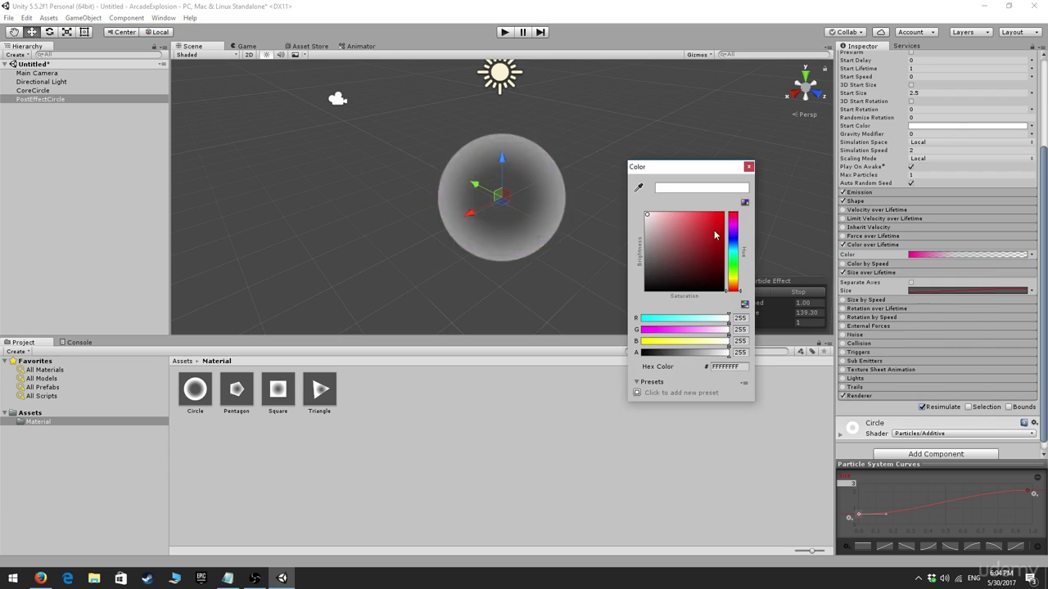
pyautogui.moveTo(660, 330); pyautogui.dragTo(702, 335)
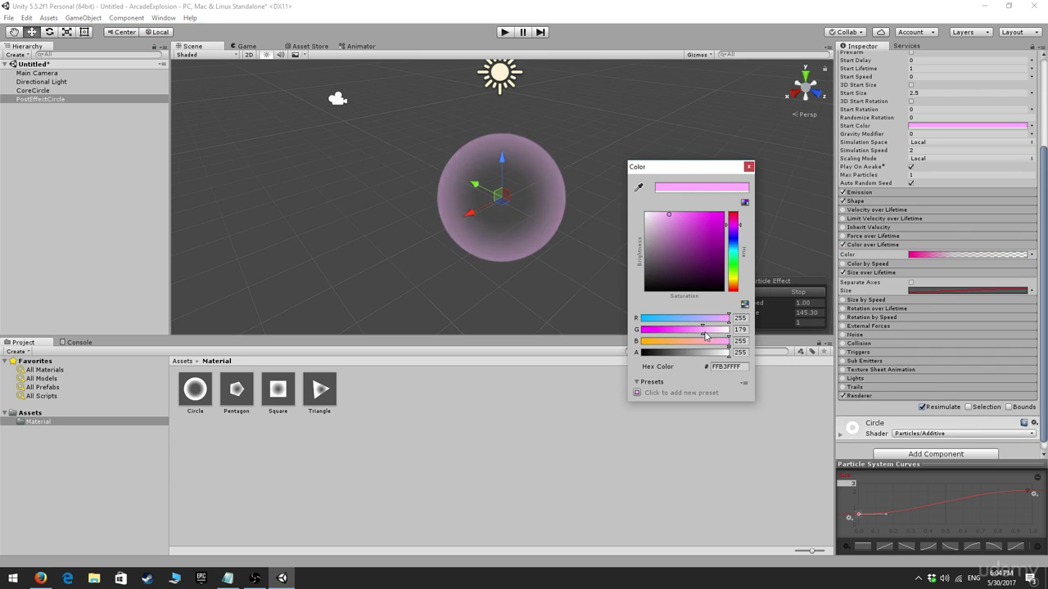
pyautogui.click(750, 167)
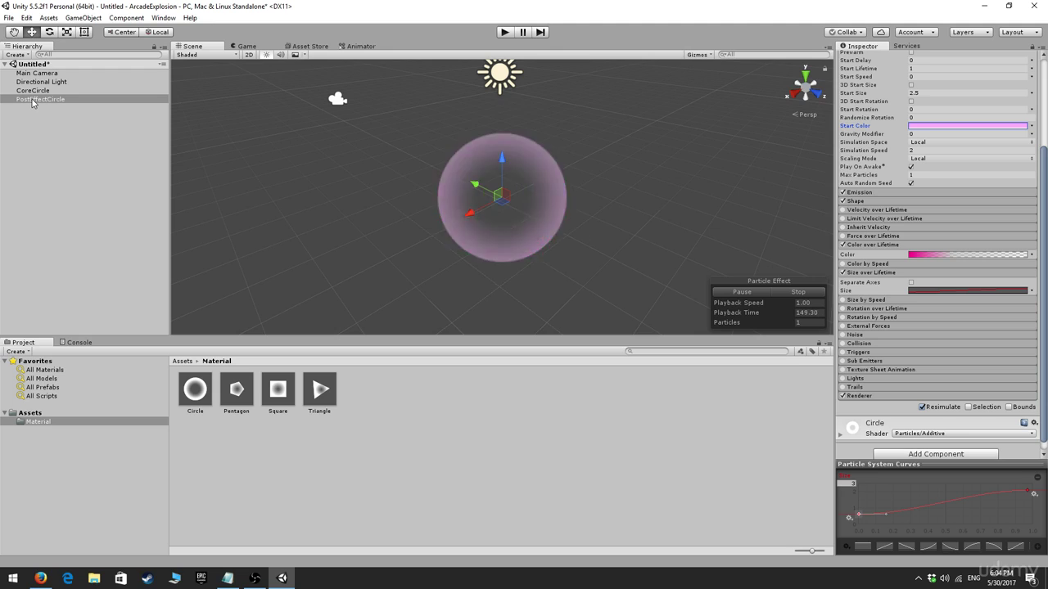
# Parent PostEffectCircle under CoreCircle and centre it on the core circle, at about X 0.11, Y -0.11, Z 0.11.
pyautogui.moveTo(32, 101)
pyautogui.mouseDown()
pyautogui.moveTo(52, 110)
pyautogui.moveTo(60, 96)
pyautogui.moveTo(45, 90)
pyautogui.mouseUp()
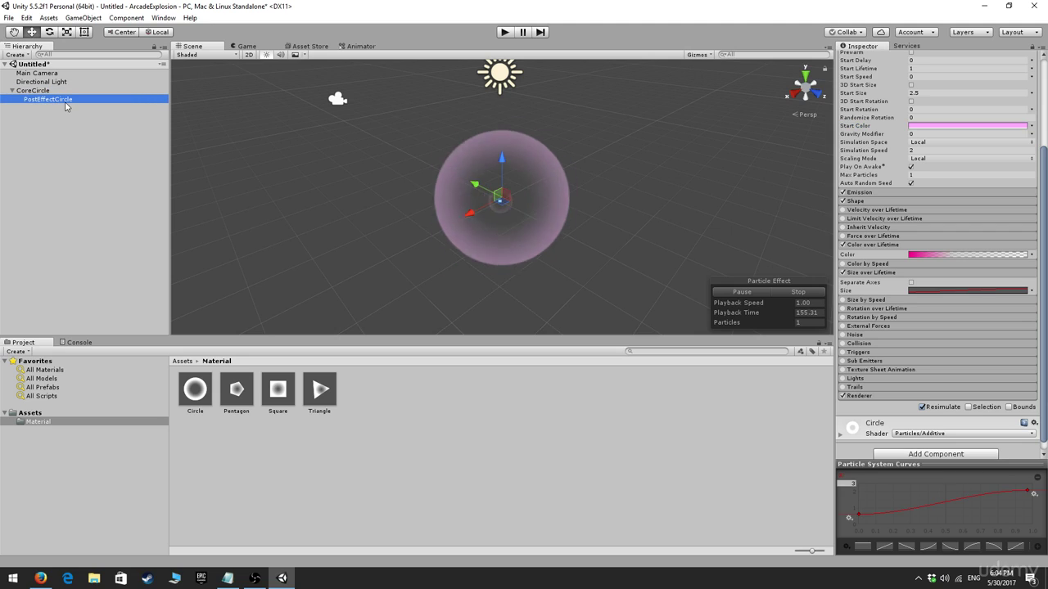
pyautogui.click(469, 214)
pyautogui.moveTo(469, 215)
pyautogui.mouseDown()
pyautogui.moveTo(456, 206)
pyautogui.moveTo(463, 198)
pyautogui.mouseUp()
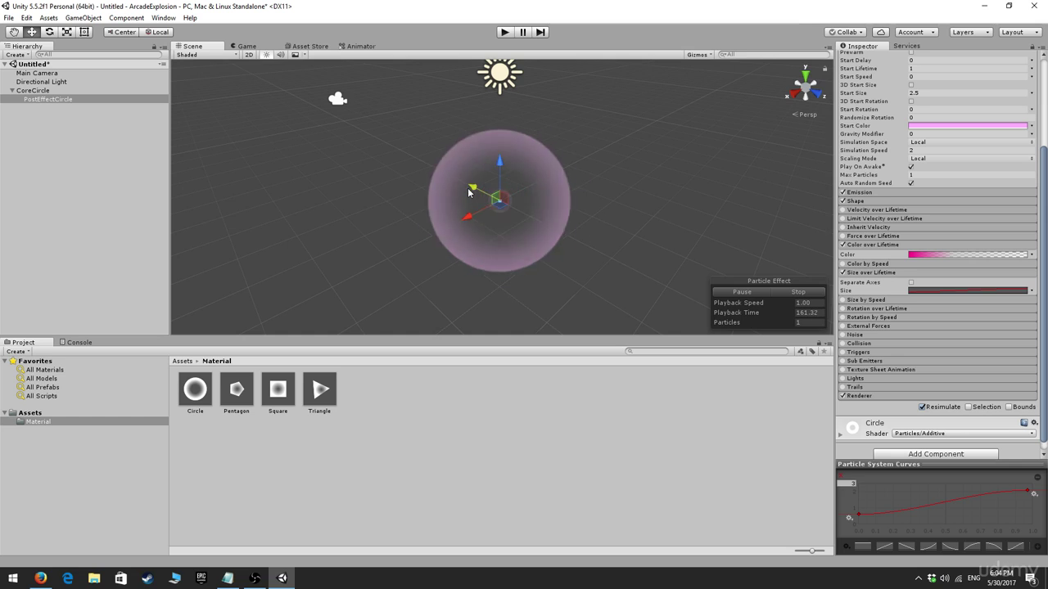
pyautogui.click(688, 214)
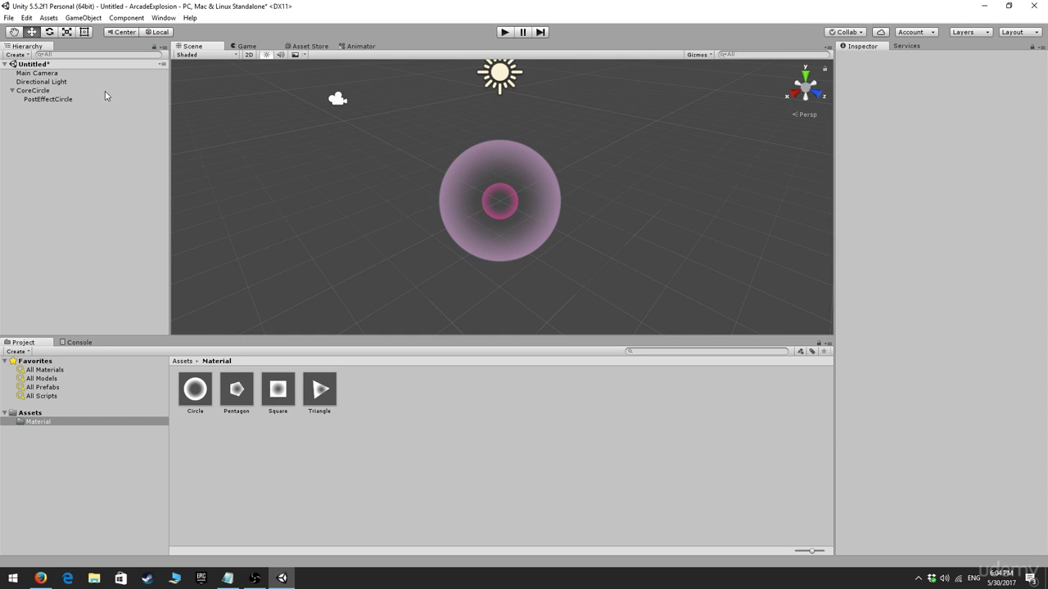
# Set PostEffectCircle's Start Delay to 0.2 and its Duration to 1.
pyautogui.click(42, 92)
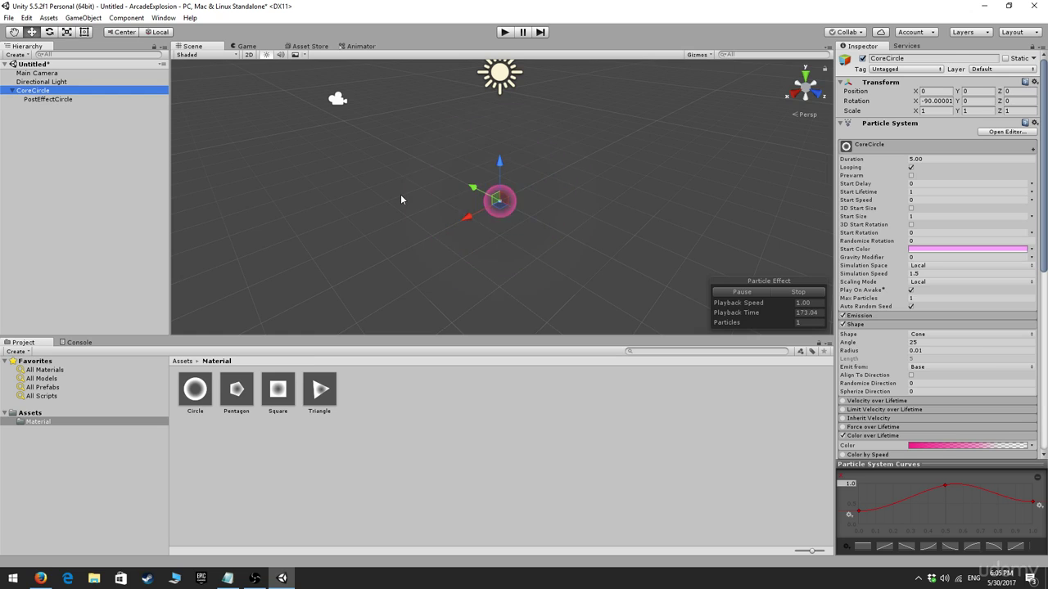
pyautogui.click(49, 99)
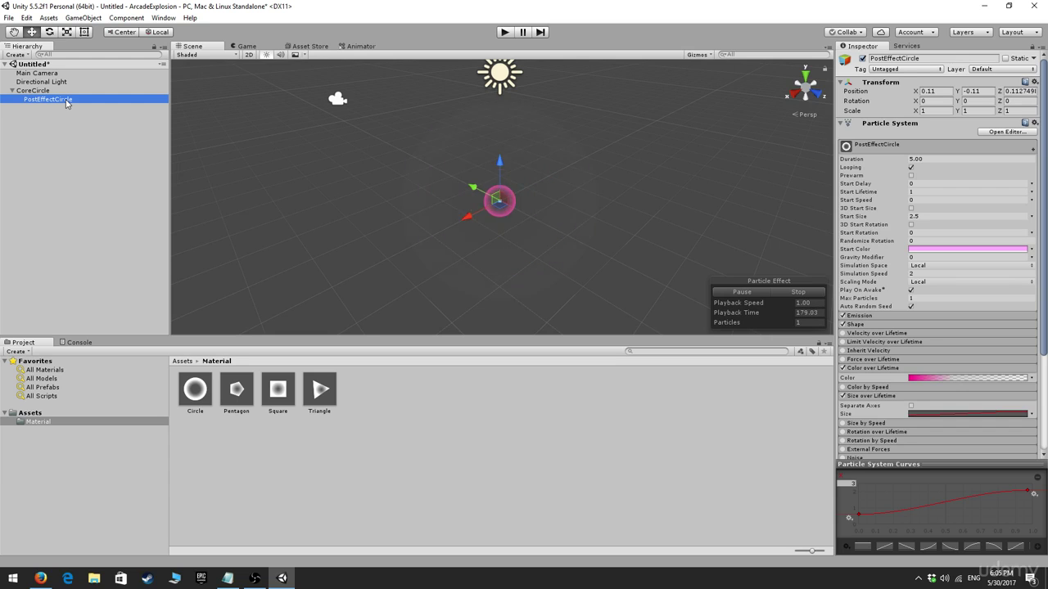
pyautogui.click(956, 183)
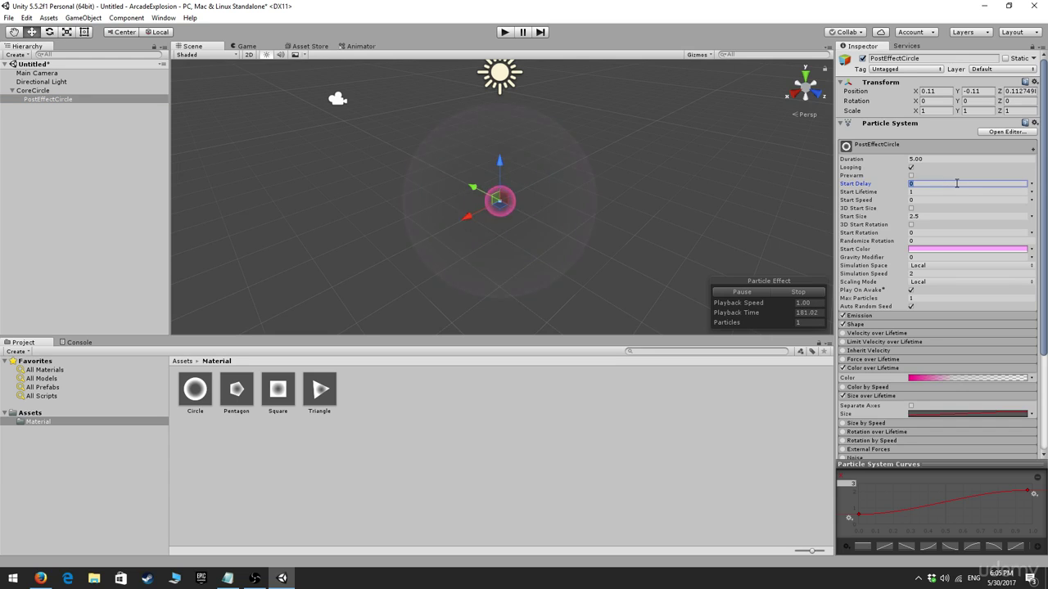
pyautogui.write('0.2')
pyautogui.click(951, 159)
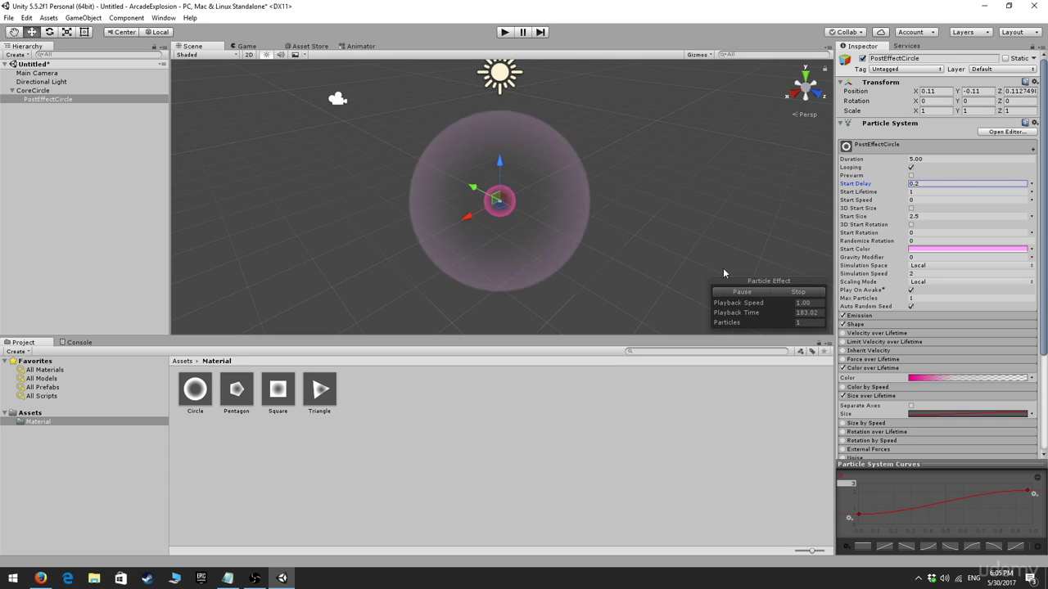
pyautogui.write('1')
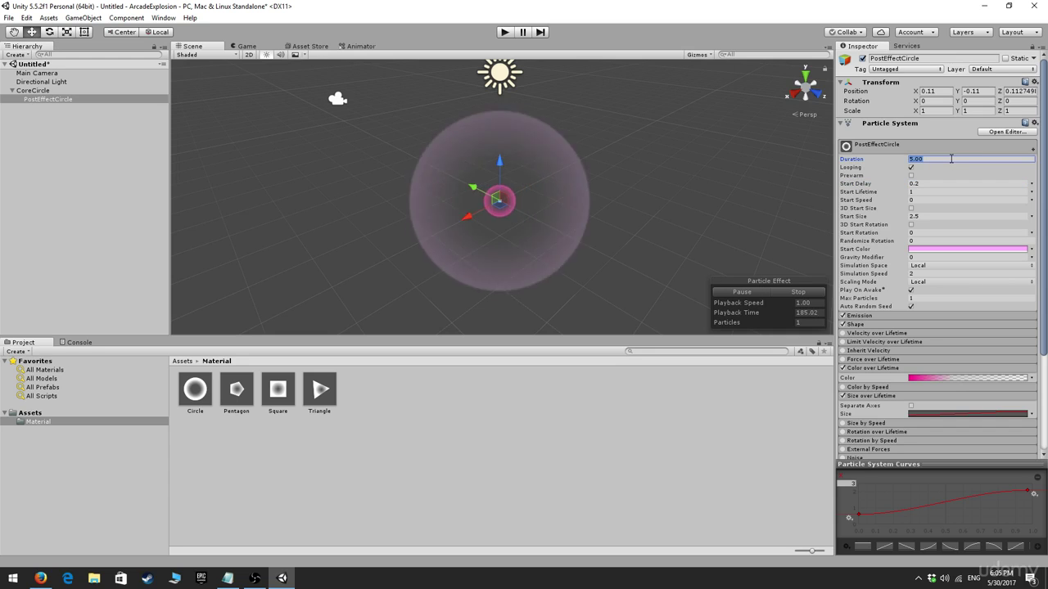
pyautogui.press('Return')
# Set CoreCircle's Duration to 1 and disable Looping on both CoreCircle and PostEffectCircle.
pyautogui.click(33, 90)
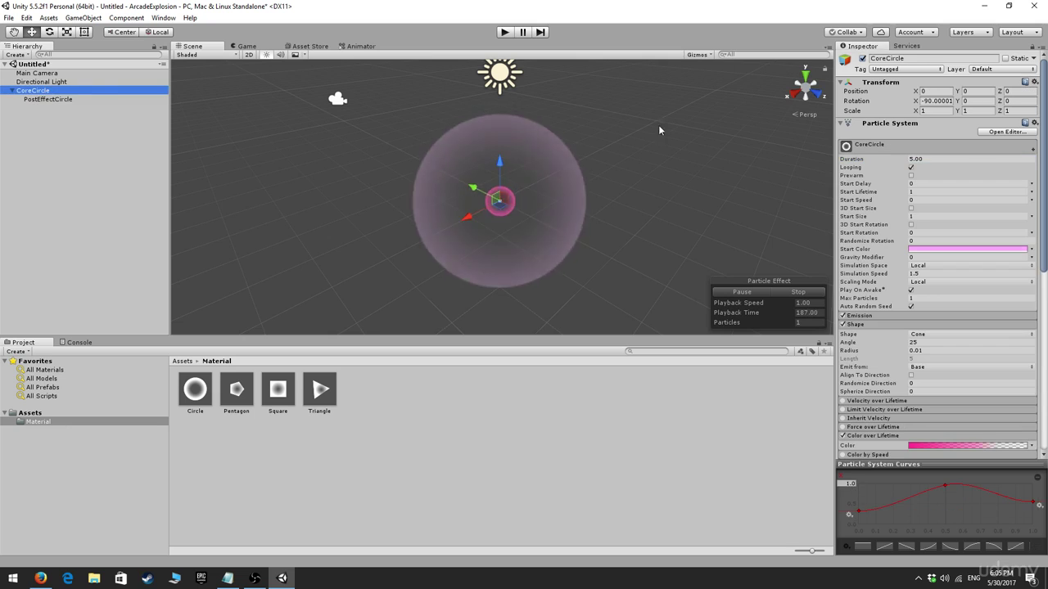
pyautogui.click(976, 160)
pyautogui.write('1')
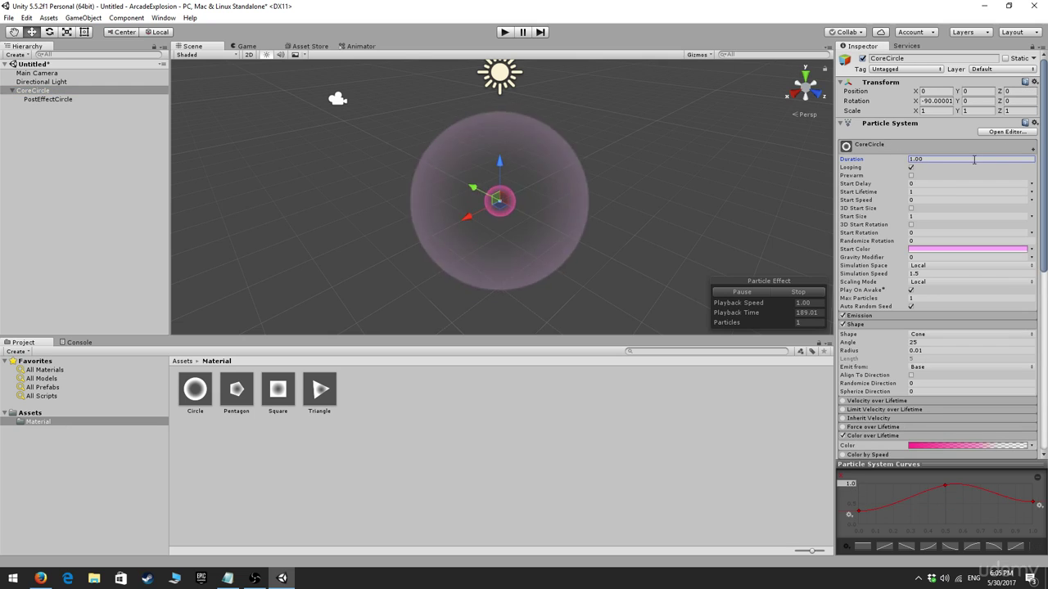
pyautogui.click(910, 167)
pyautogui.click(49, 99)
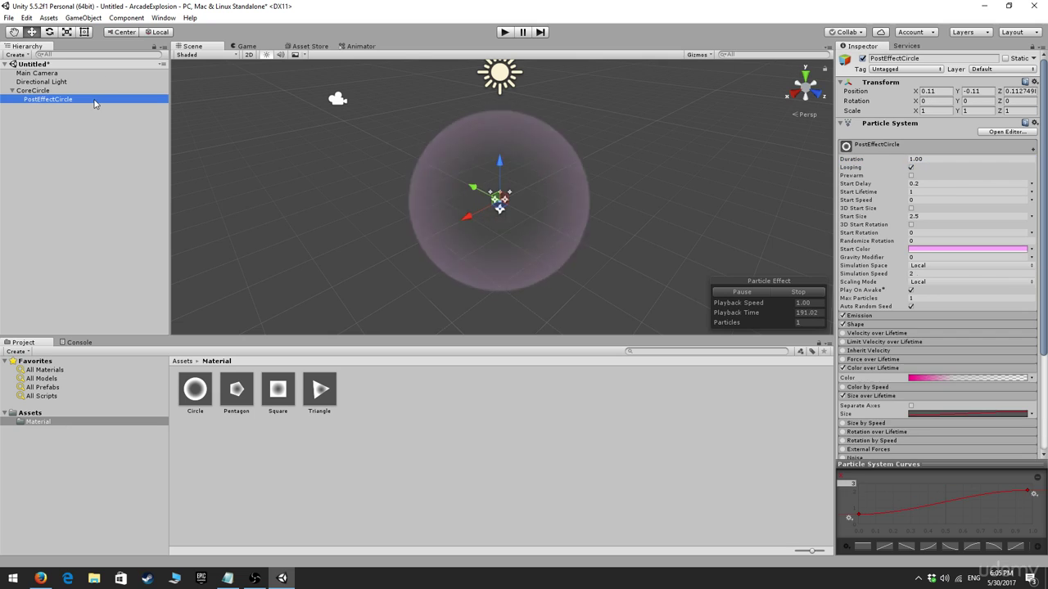
pyautogui.click(911, 168)
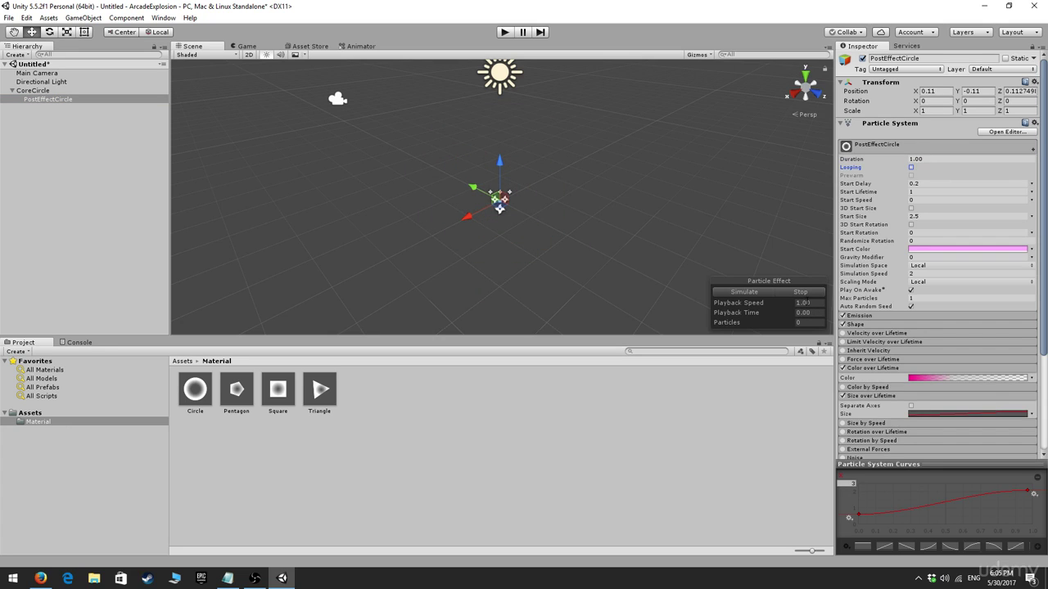
# Simulate the combined particle effect several times in the scene to check the timing of both circles.
pyautogui.click(748, 293)
pyautogui.click(758, 296)
pyautogui.click(758, 297)
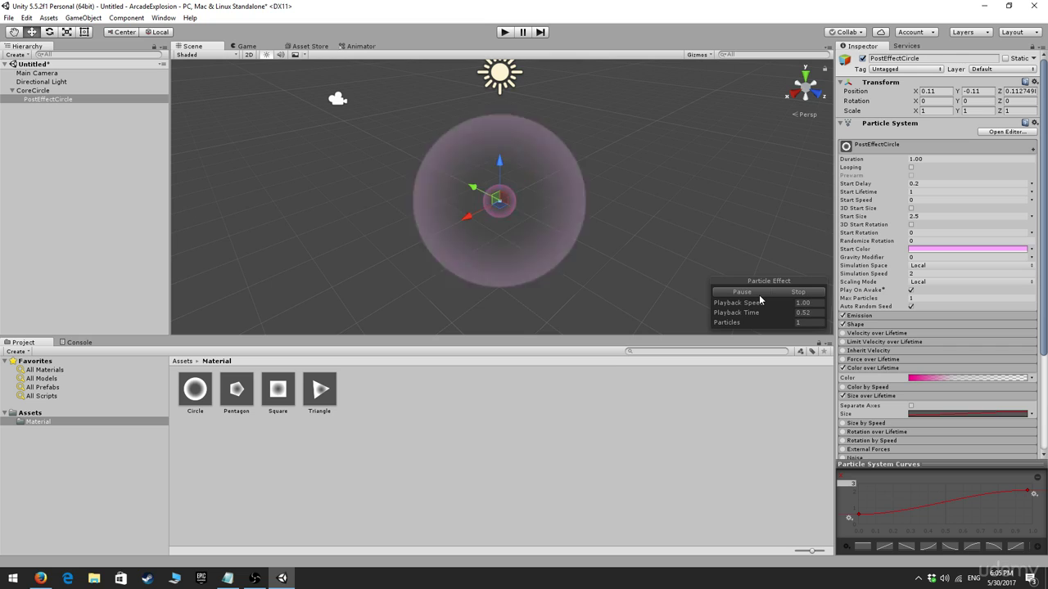
pyautogui.click(763, 297)
pyautogui.click(763, 295)
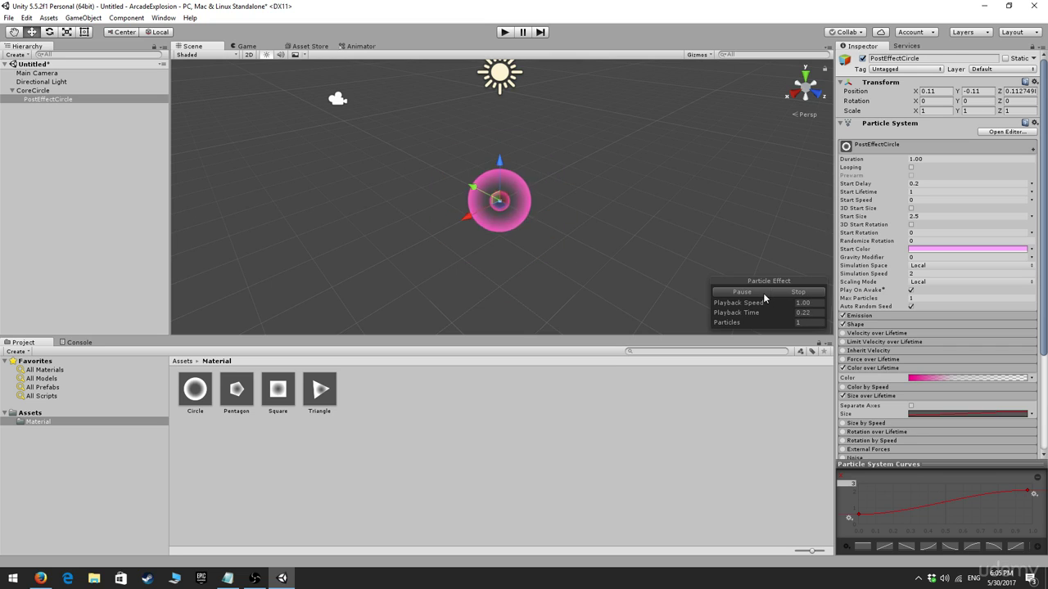
pyautogui.click(768, 296)
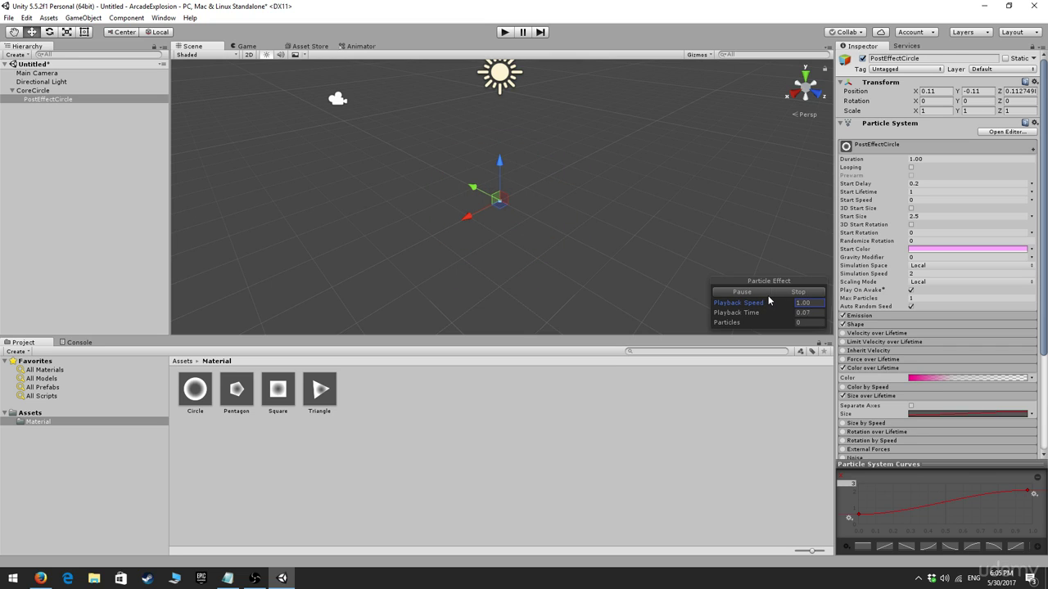
pyautogui.click(766, 294)
# Set PostEffectCircle's Start Size to 2 and its size curve's maximum value to 2.
pyautogui.click(66, 100)
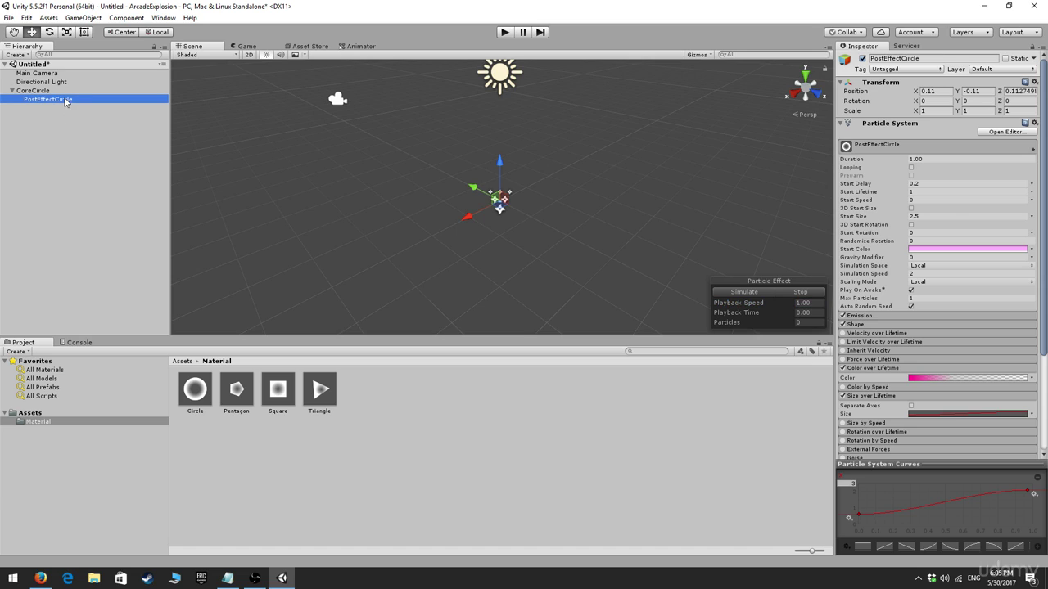
pyautogui.click(953, 215)
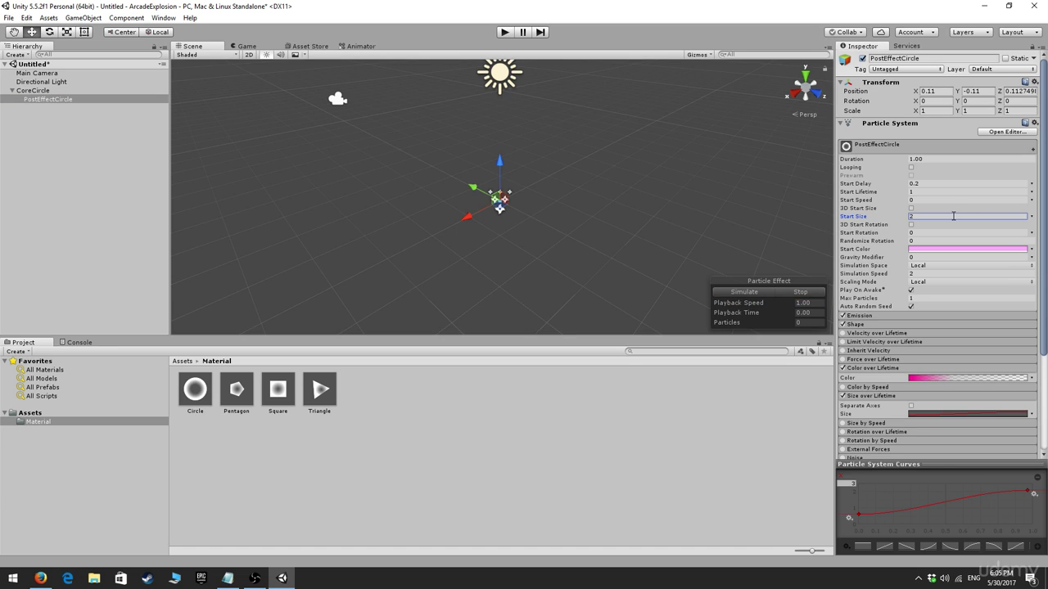
pyautogui.scroll(-3, 988, 374)
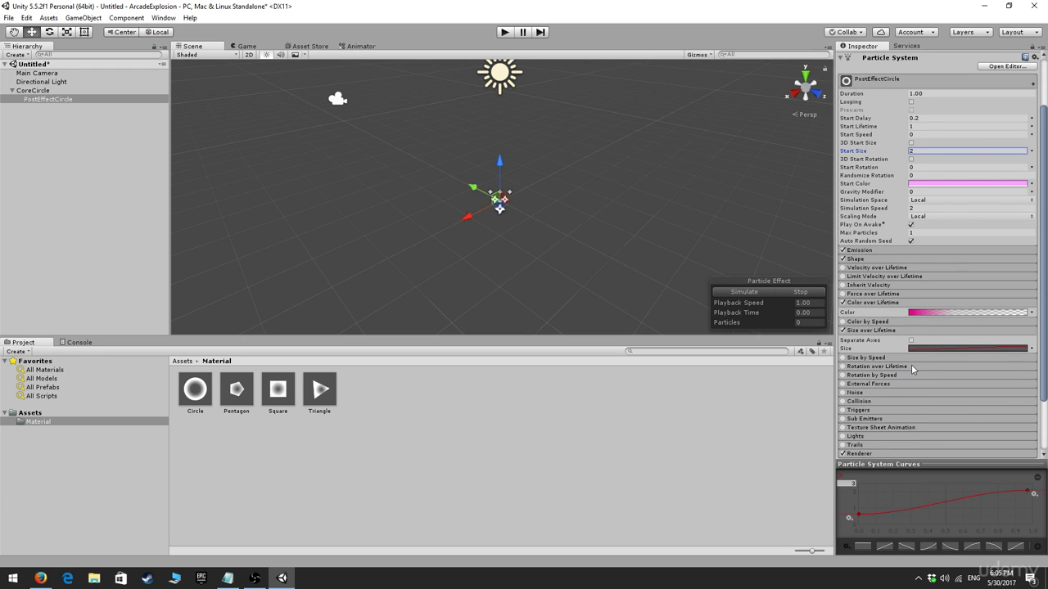
pyautogui.press('Return')
# Replay the resized particle effect several times in the scene to examine how the outer circle expands and fades.
pyautogui.click(761, 303)
pyautogui.click(762, 293)
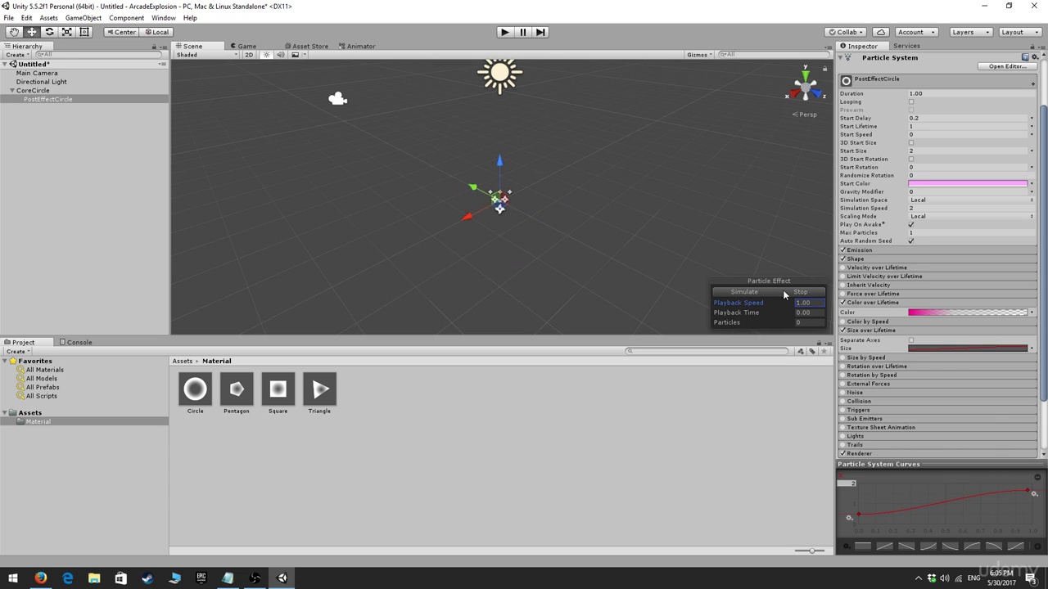
pyautogui.click(748, 292)
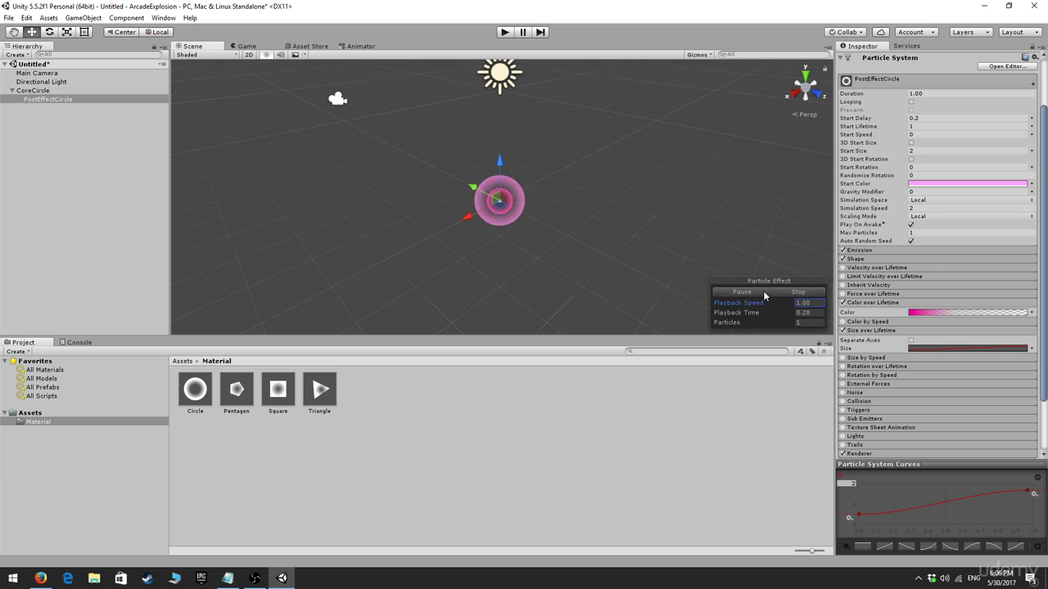
pyautogui.click(762, 291)
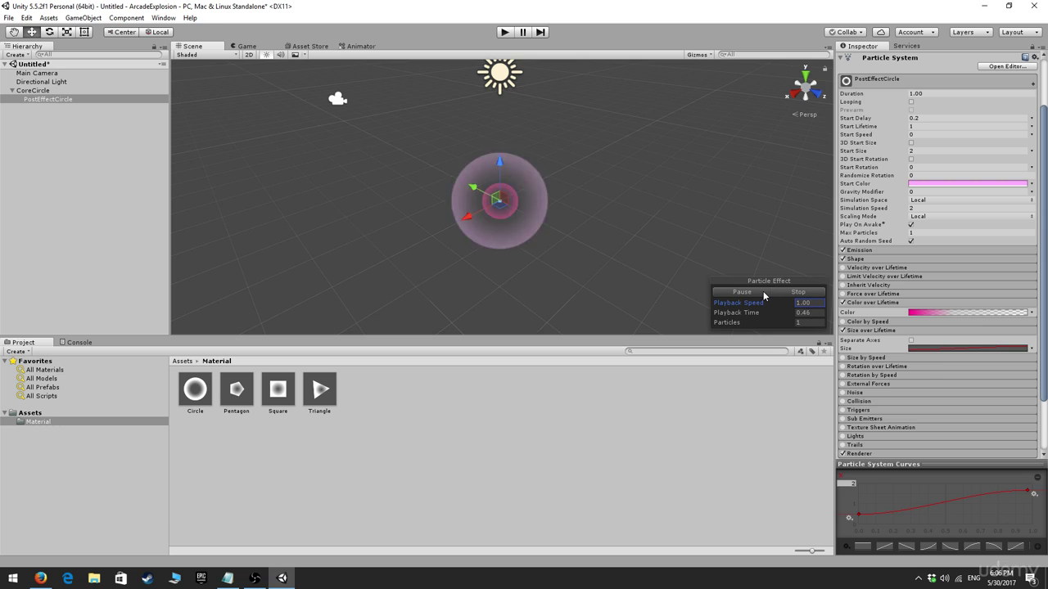
pyautogui.click(763, 291)
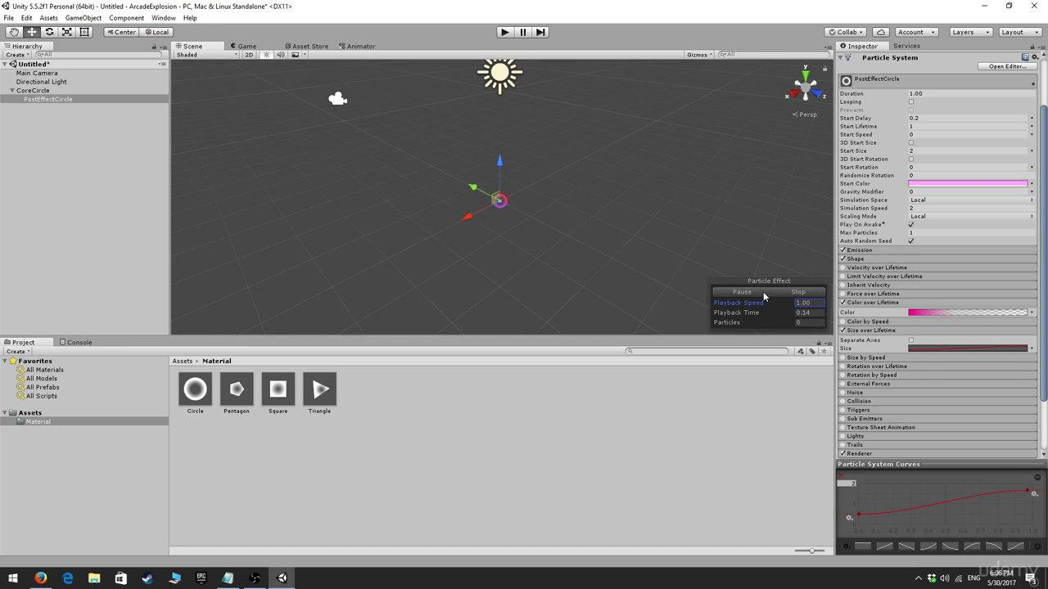
pyautogui.scroll(2, 622, 247)
pyautogui.click(758, 292)
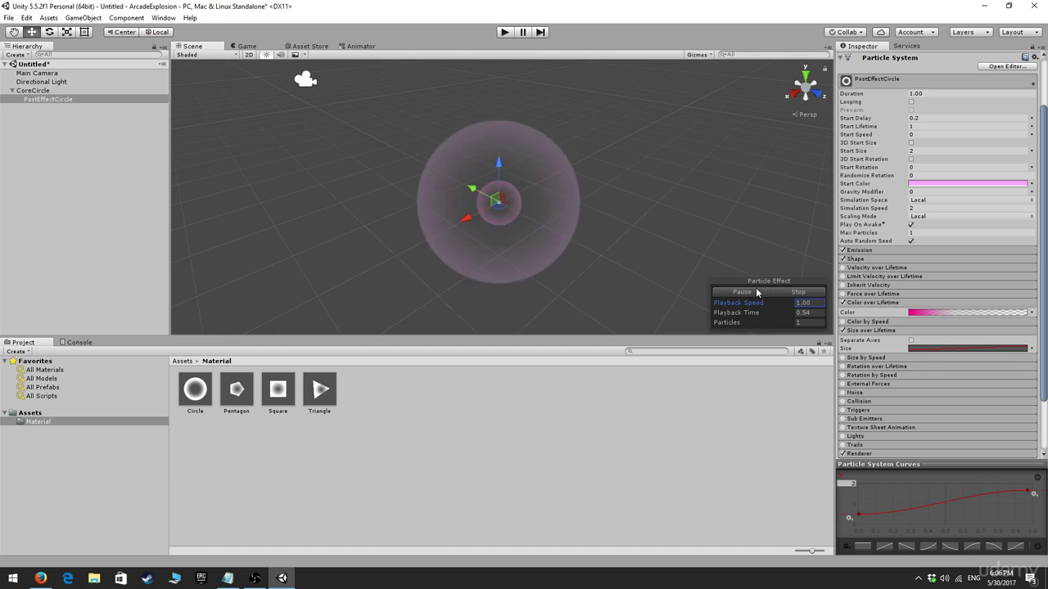
pyautogui.click(756, 292)
pyautogui.click(756, 292)
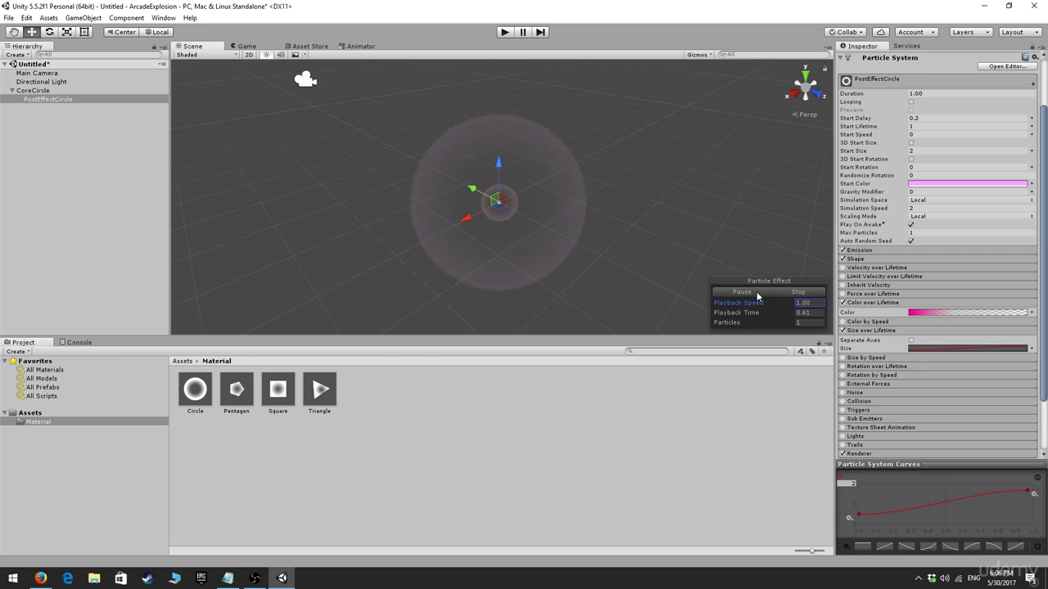
pyautogui.scroll(3, 998, 356)
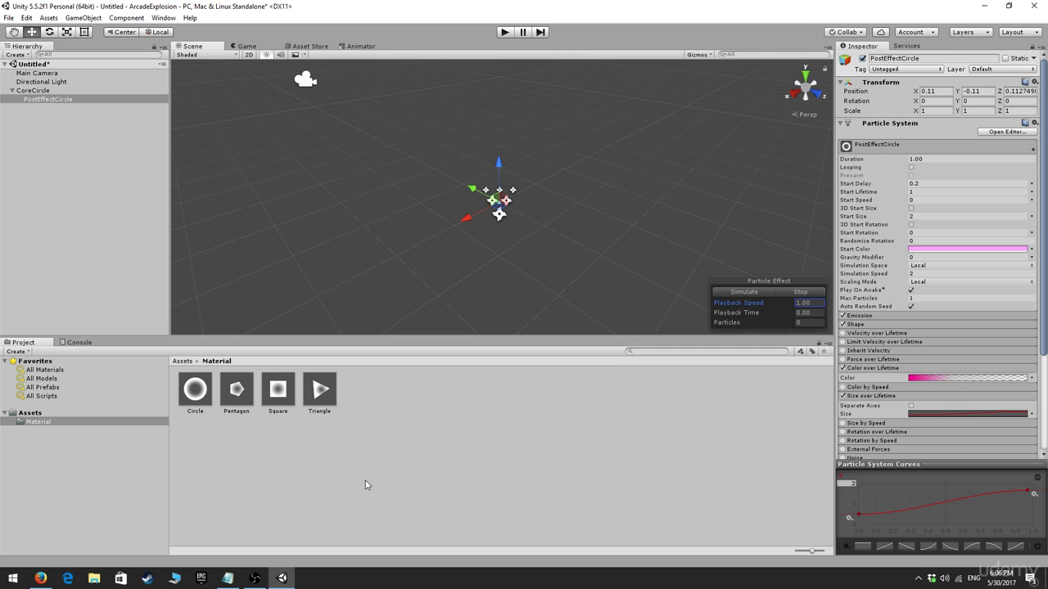
pyautogui.click(255, 578)
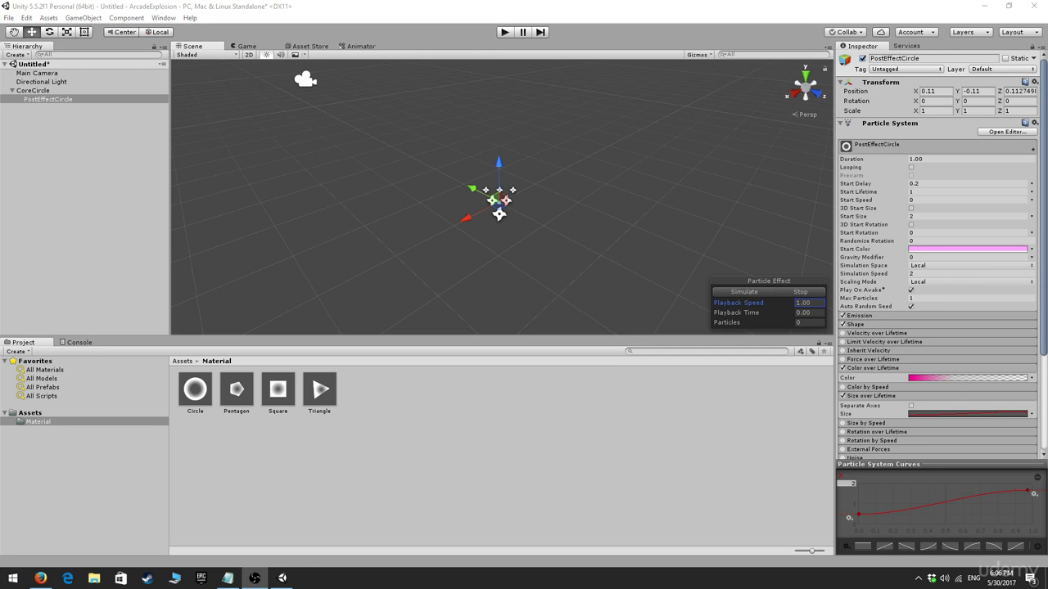